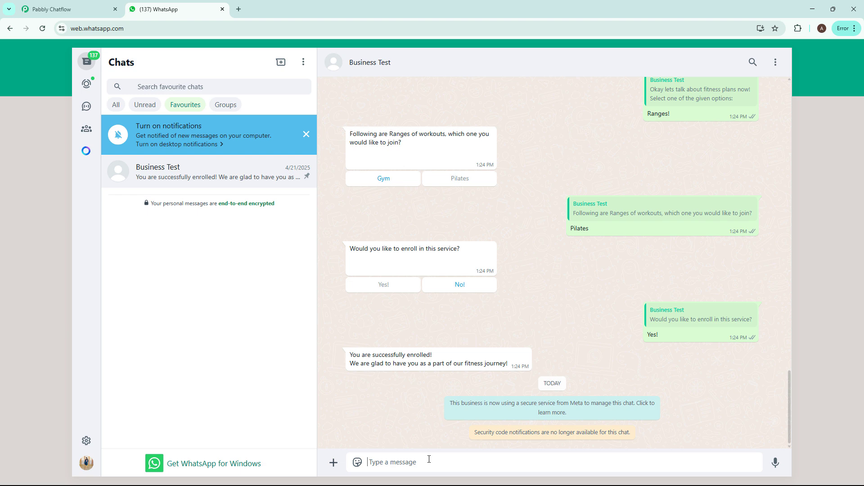
# - Send "Hello, I have questions regarding the travel!" in the Business Test chat and choose the Visa Requirements reply
pyautogui.write('Hello, I have questions regarding the travel!')
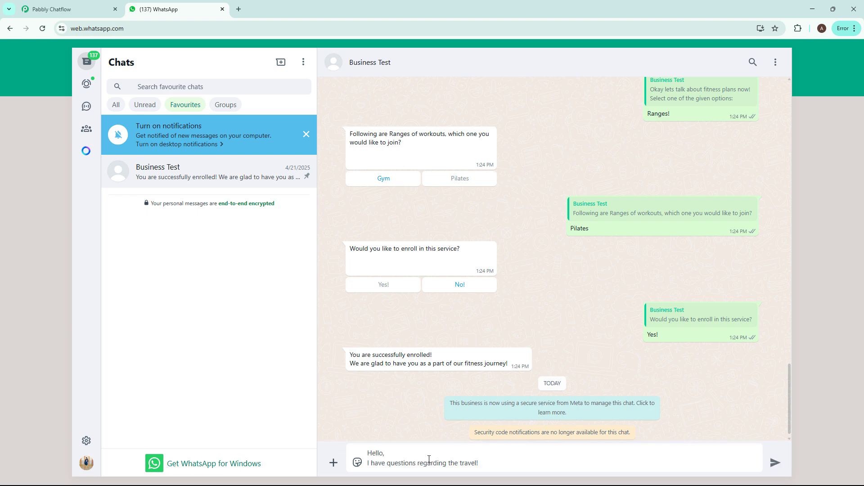
pyautogui.press('Return')
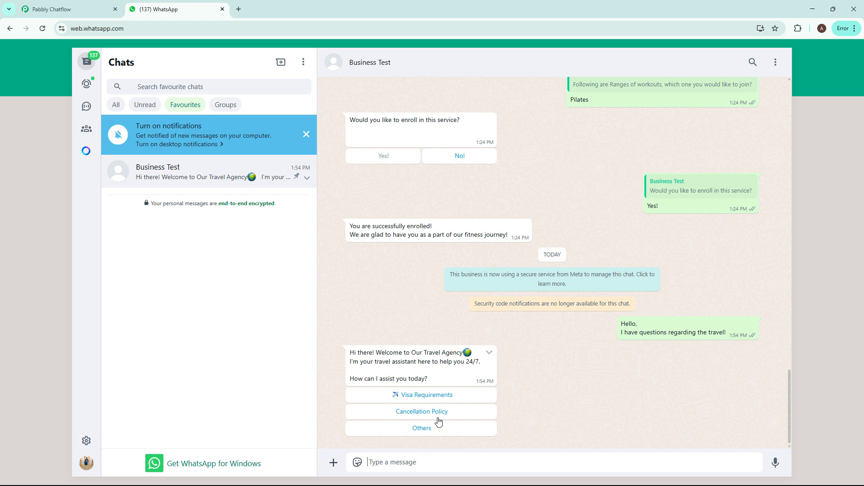
pyautogui.click(427, 395)
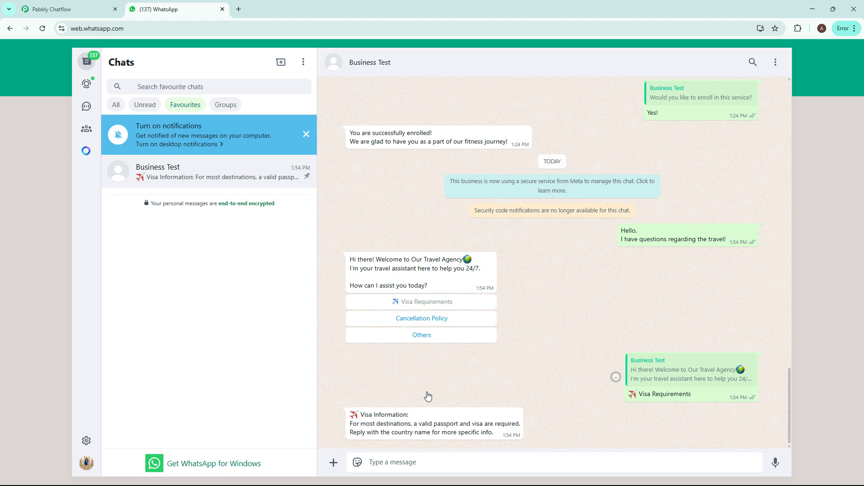
# - Reply to the visa information message with the country name "Thailand"
pyautogui.click(420, 462)
pyautogui.write('Thailand')
pyautogui.press('Return')
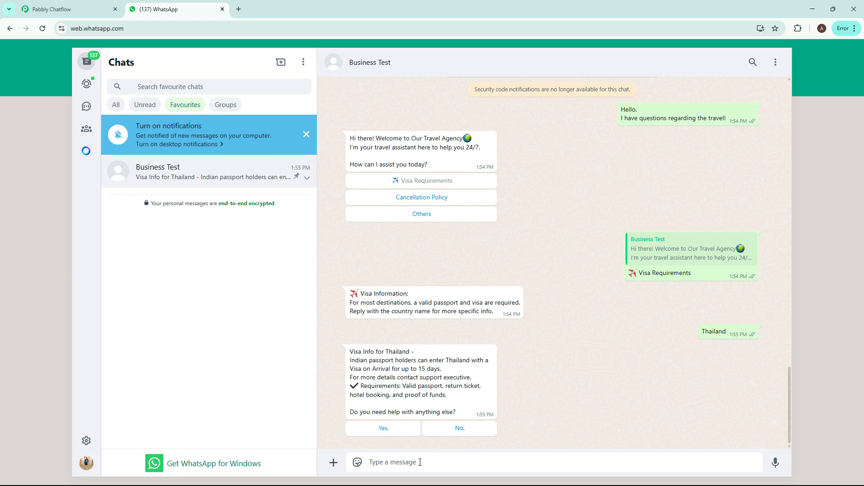
# - Answer "No." to the offer of further help and choose Contact Support
pyautogui.moveTo(377, 428); pyautogui.dragTo(448, 433)
pyautogui.click(448, 432)
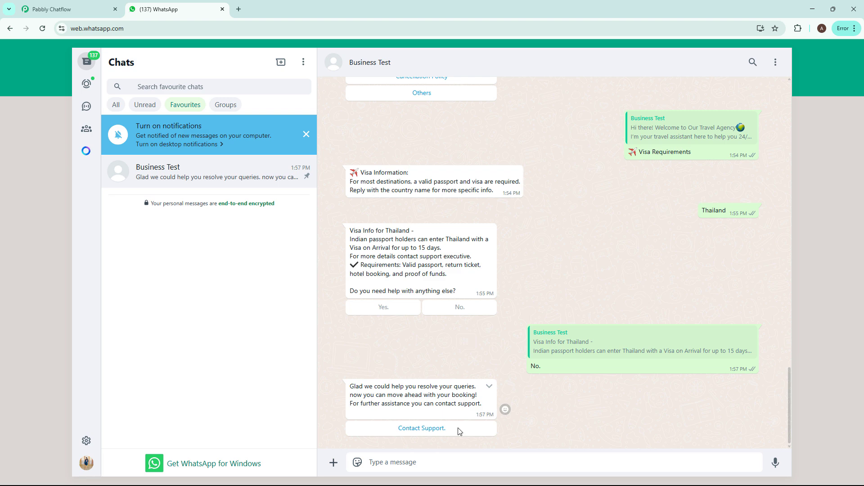
pyautogui.click(459, 430)
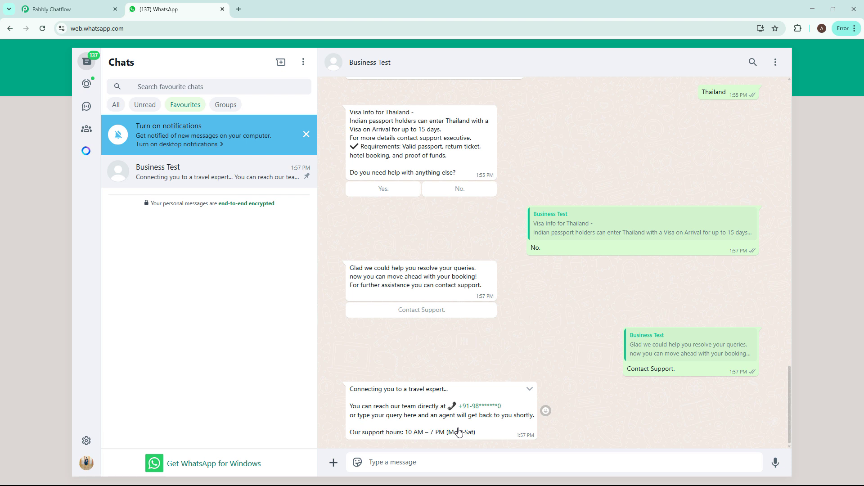
# - In a new browser window, go to pabbly.com/chatflow, sign in and access the Pabbly Chatflow app
pyautogui.hotkey('ctrl', 'n')
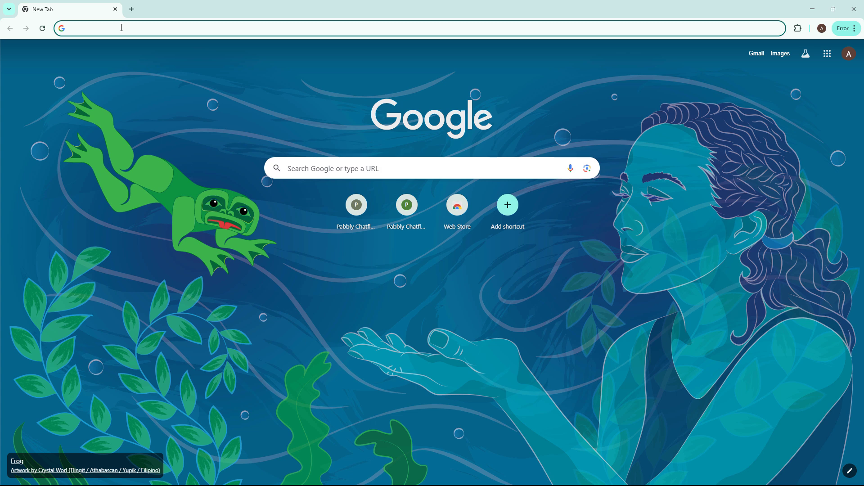
pyautogui.write('pabbly.com/chatflow')
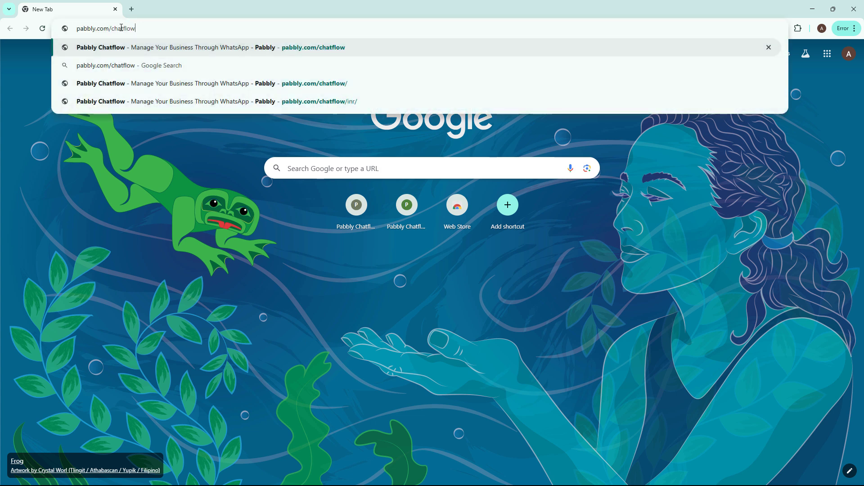
pyautogui.press('Return')
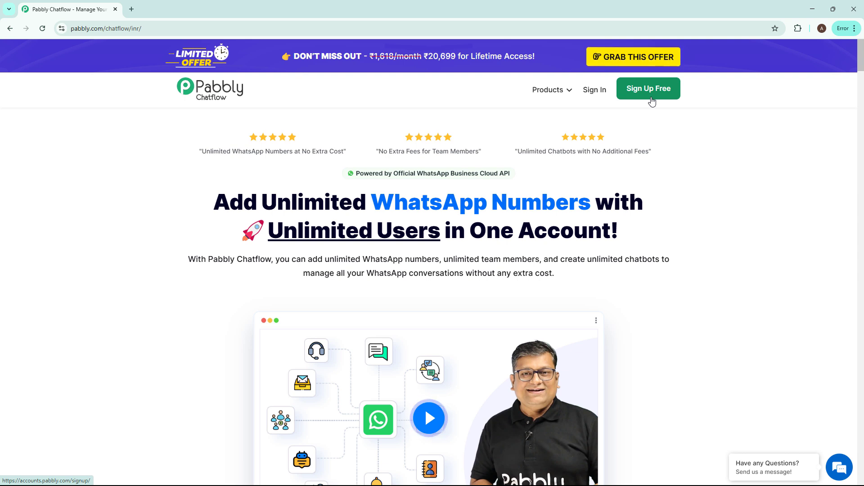
pyautogui.click(594, 90)
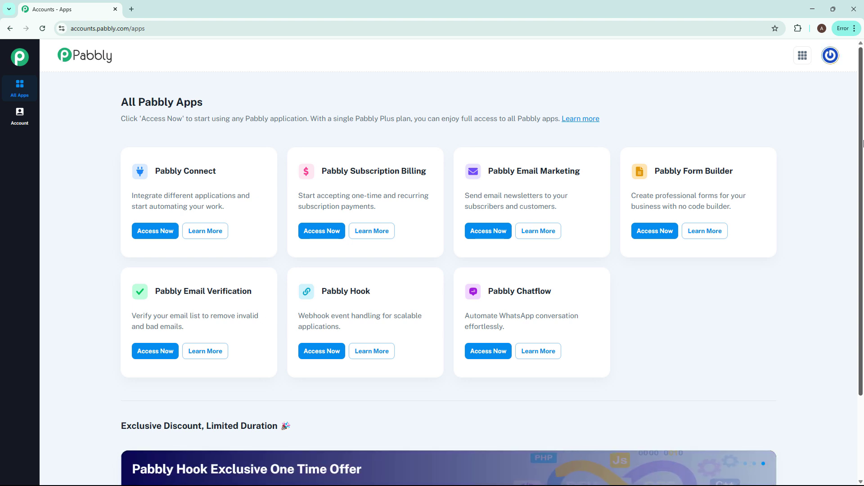
pyautogui.click(489, 352)
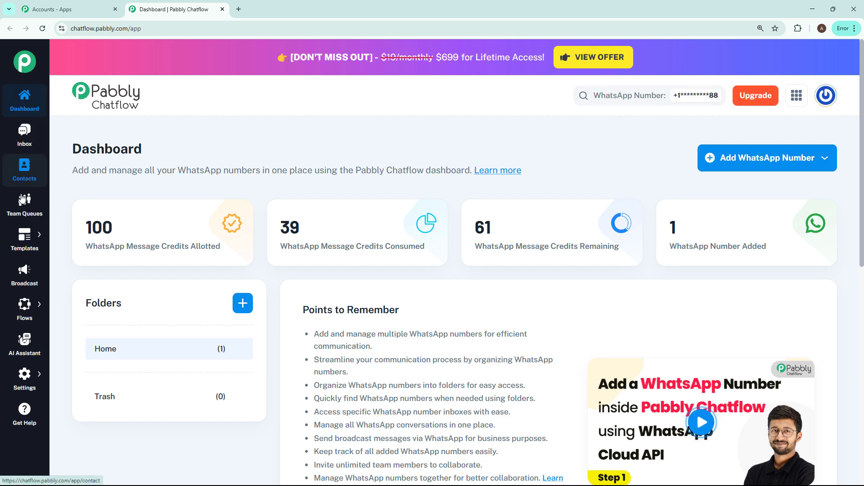
# - Open the Flow Builder and add a new flow
pyautogui.moveTo(26, 251)
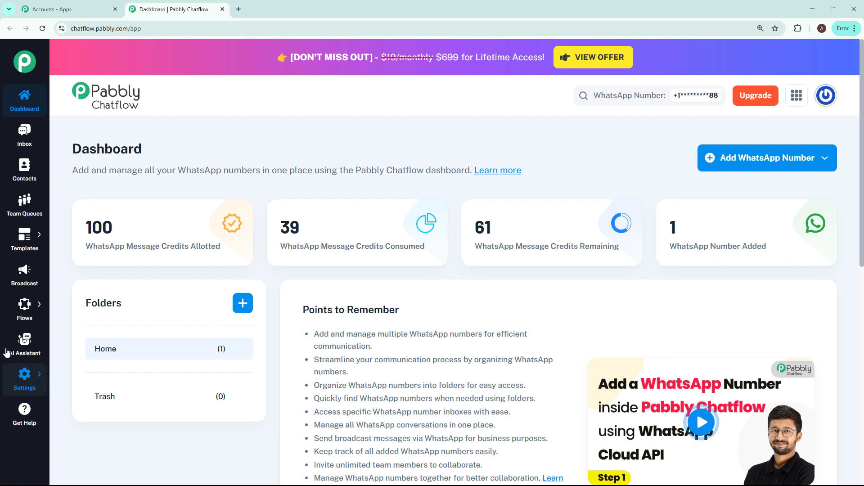
pyautogui.moveTo(24, 315)
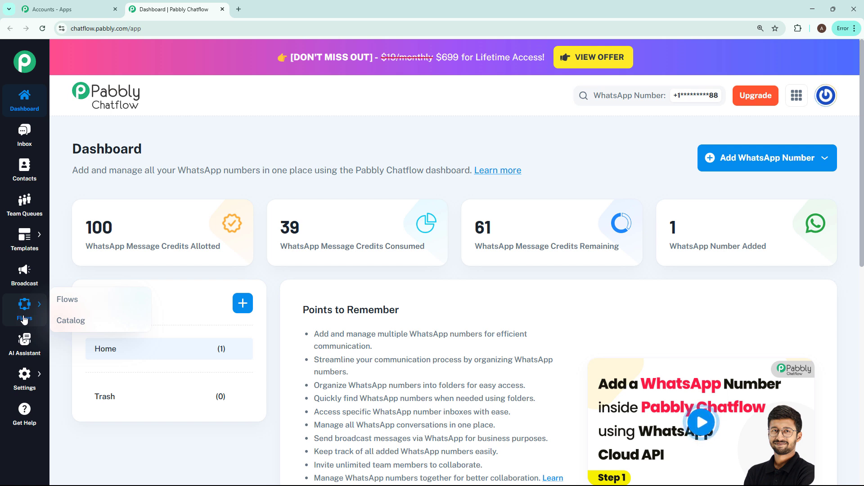
pyautogui.click(66, 299)
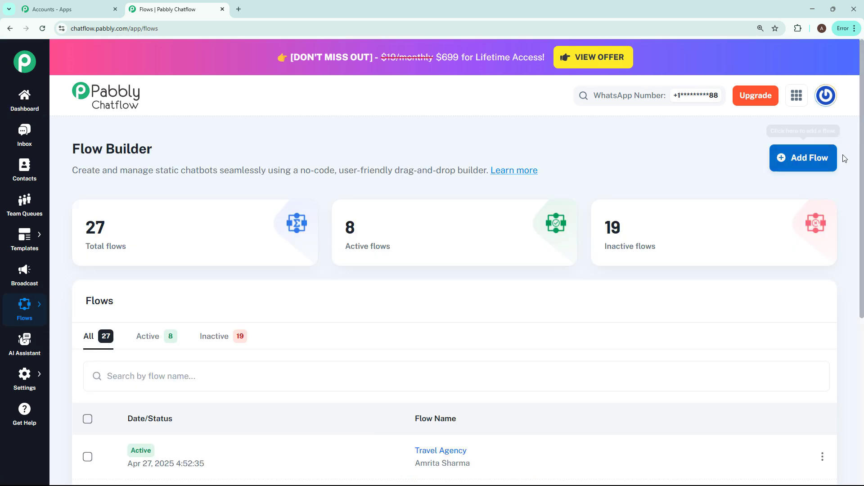
pyautogui.click(808, 158)
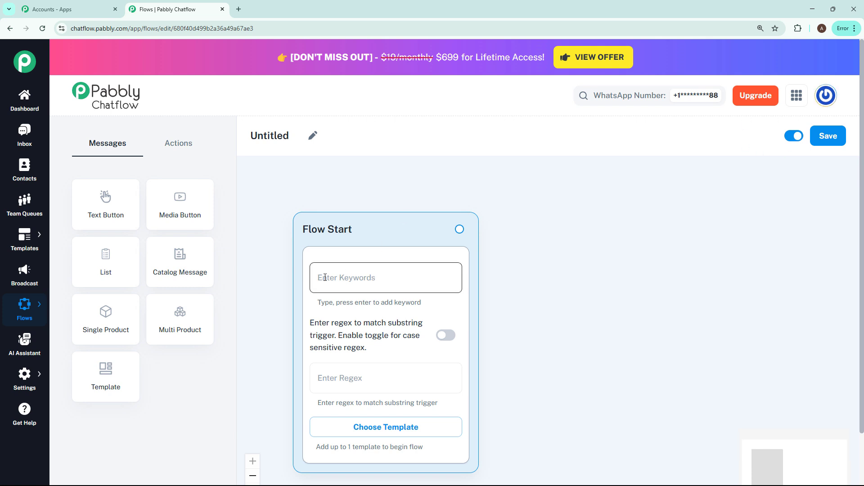
# - Add the trigger keywords "Hi", "Hello" and "Hey" to the Flow Start node
pyautogui.click(351, 277)
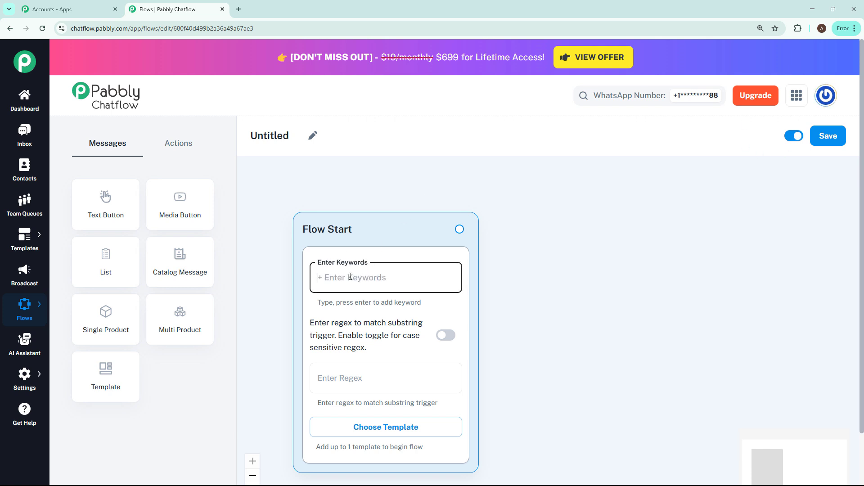
pyautogui.write('Hi')
pyautogui.press('Return')
pyautogui.write('Hello')
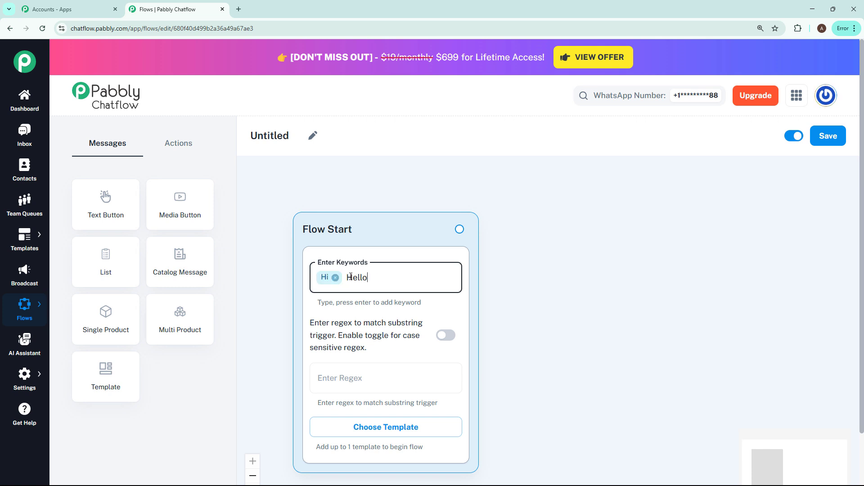
pyautogui.press('Return')
pyautogui.write('Hey')
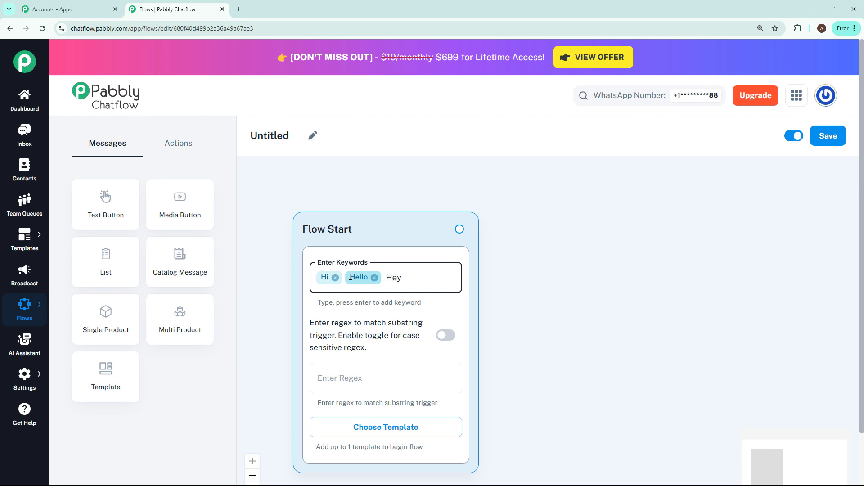
pyautogui.press('Return')
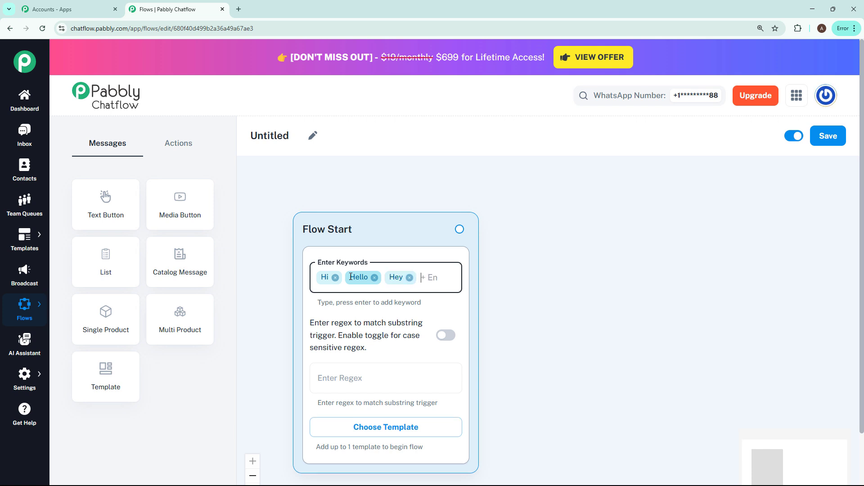
# - Set the Flow Start regex to \b(travel|details|)\b and enable case-sensitive matching
pyautogui.click(339, 380)
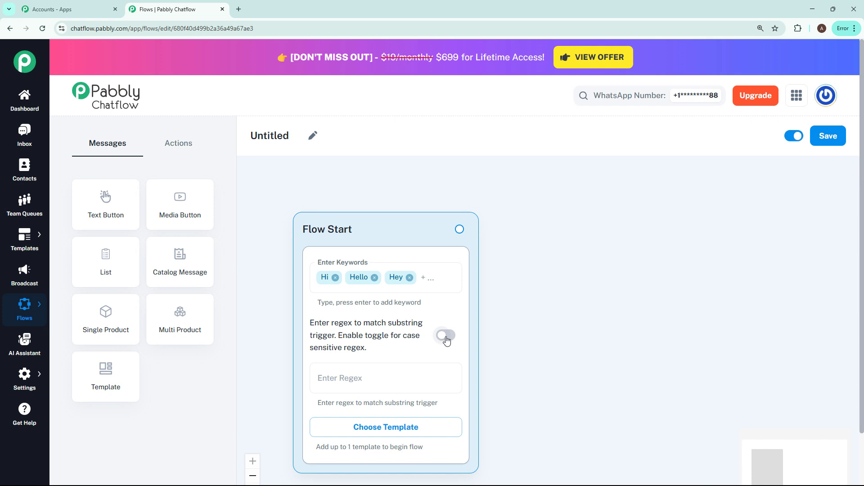
pyautogui.click(431, 373)
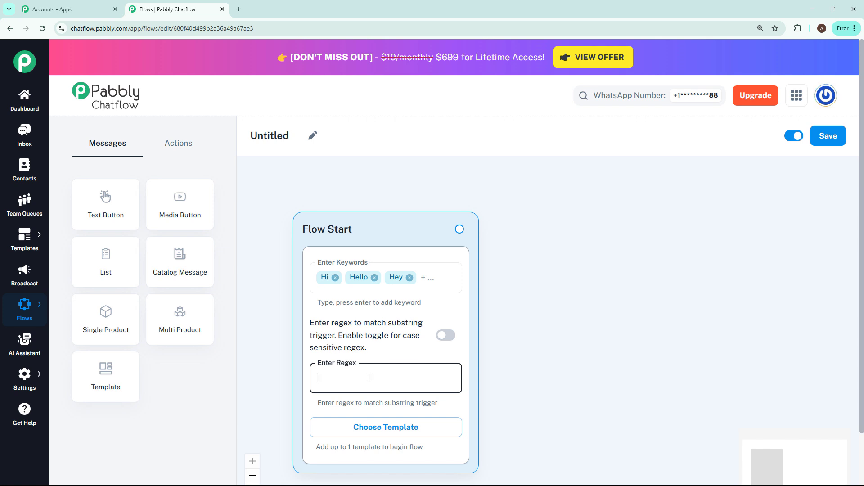
pyautogui.write('\\b(travel|details|)\\b')
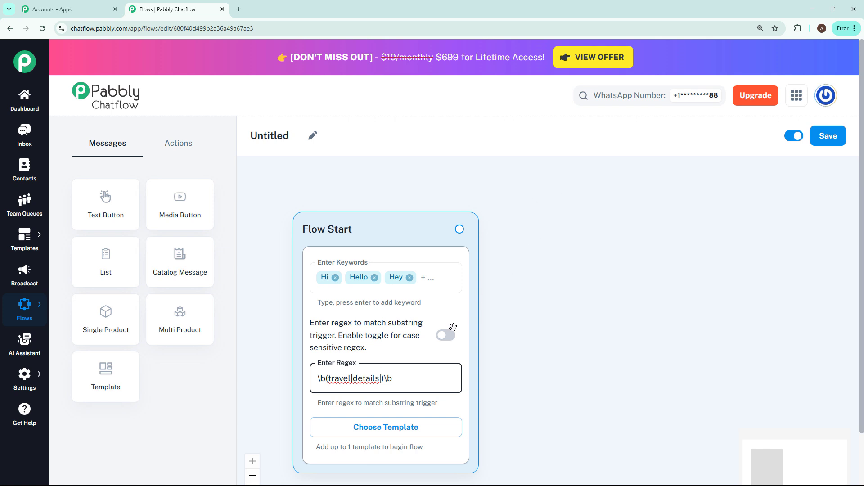
pyautogui.click(447, 338)
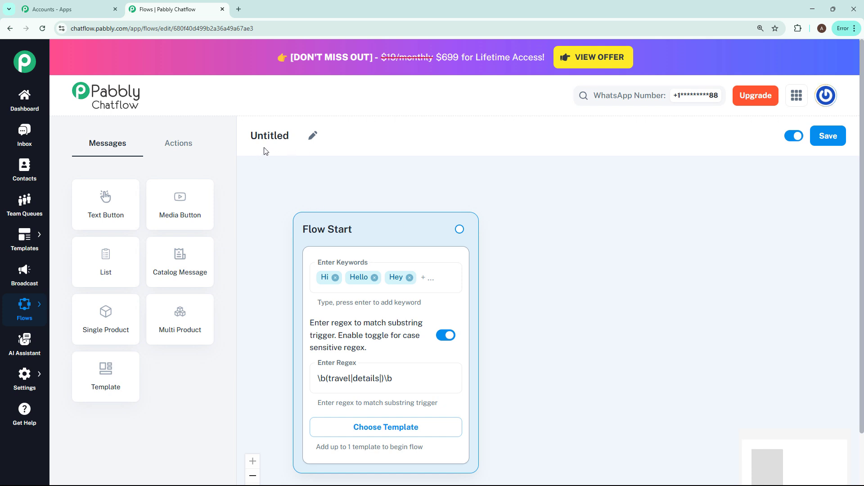
# - Rename the untitled flow as "Travel Agency Chatbot"
pyautogui.click(313, 136)
pyautogui.moveTo(290, 136); pyautogui.dragTo(246, 137)
pyautogui.press('BackSpace')
pyautogui.write('Travel Agency')
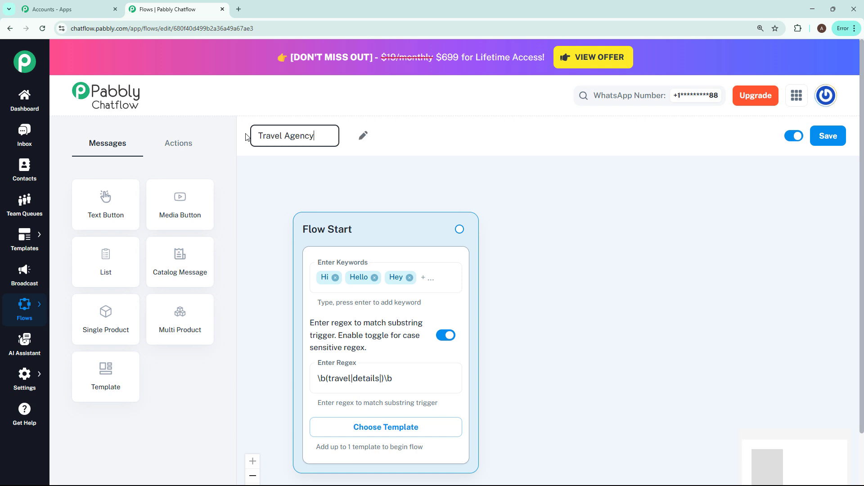
pyautogui.write(' Chatbot')
pyautogui.press('Return')
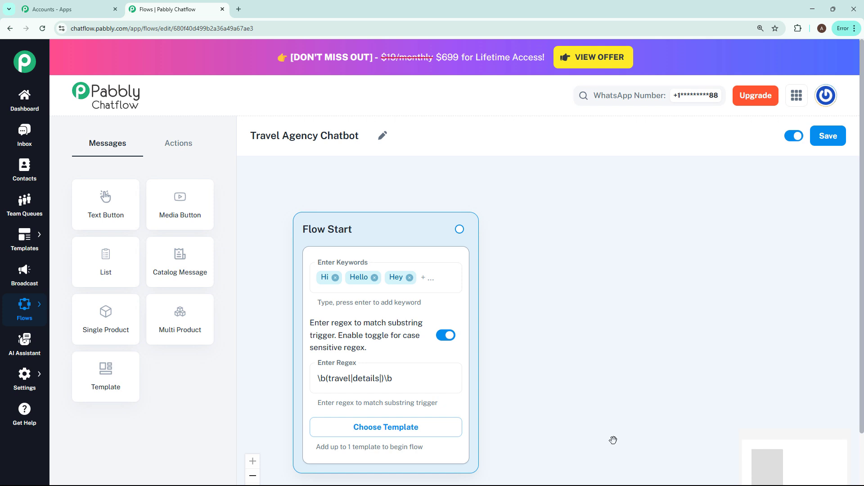
# - Add a Text Button node reading "Hi there! Welcome to Our Travel Agency🌍 I'm your travel assistant here to help you 24/7. How can I assist you today?"
pyautogui.click(115, 221)
pyautogui.moveTo(468, 344); pyautogui.dragTo(563, 228)
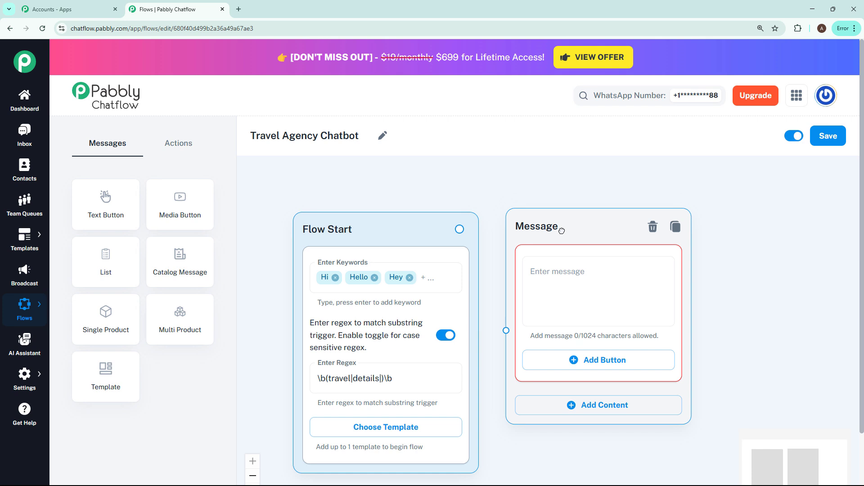
pyautogui.click(558, 289)
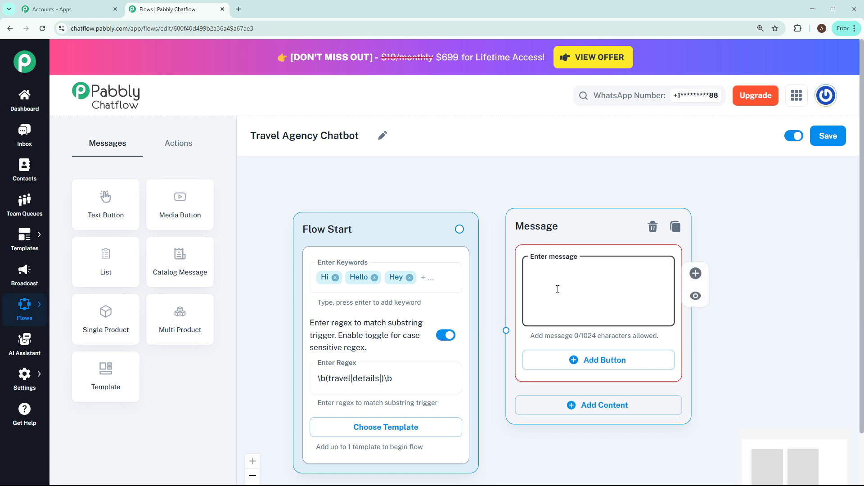
pyautogui.hotkey('ctrl', 'v')
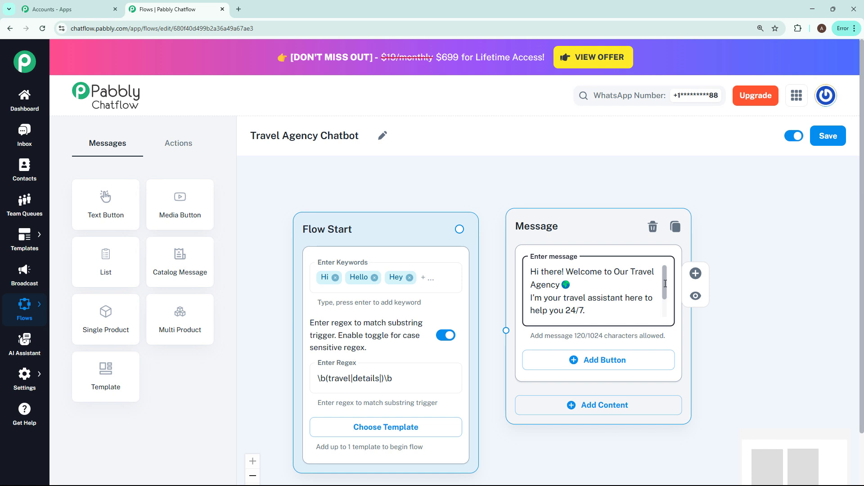
pyautogui.scroll(-2, 665, 283)
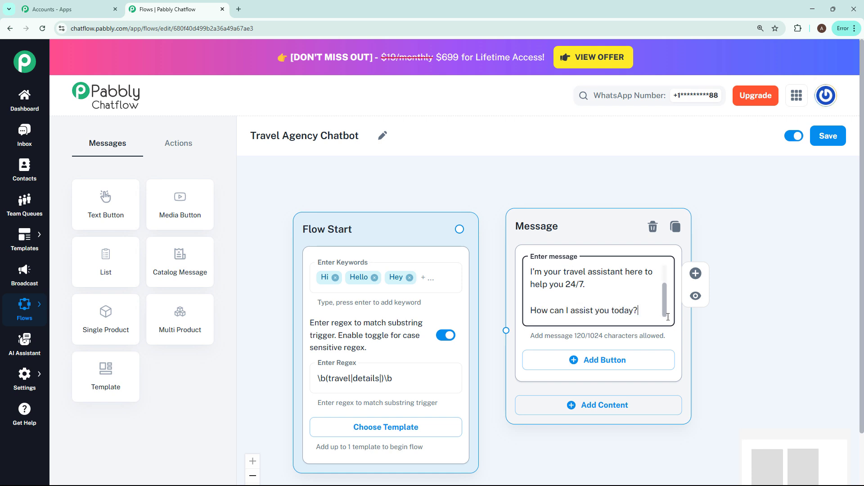
pyautogui.scroll(2, 668, 311)
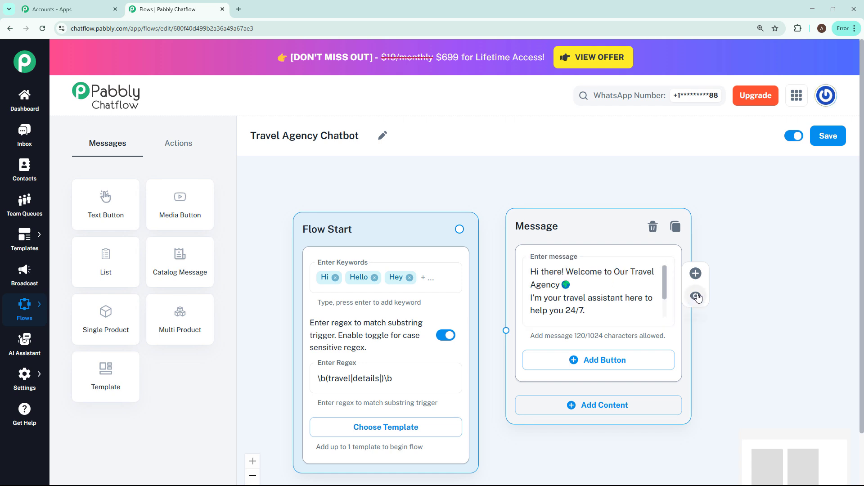
pyautogui.click(696, 296)
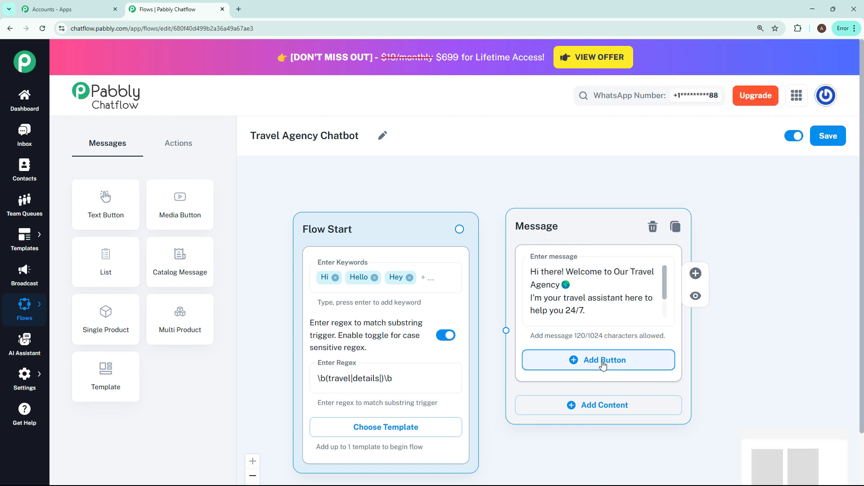
# - Add a button labelled "✈️ Visa Requirements" to the greeting message
pyautogui.click(602, 362)
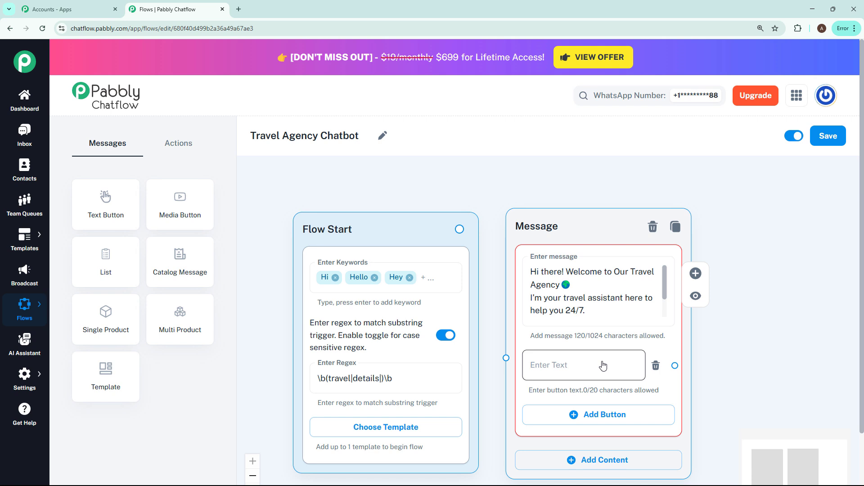
pyautogui.click(604, 365)
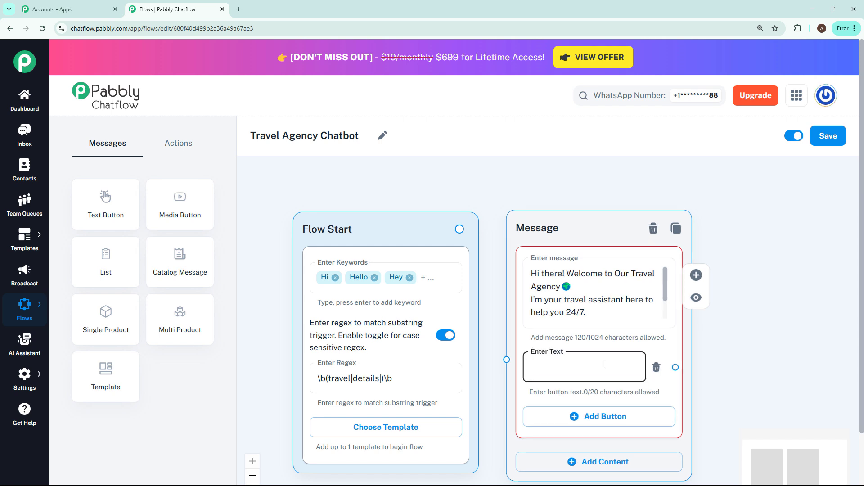
pyautogui.write('✈️ Visa Requirements')
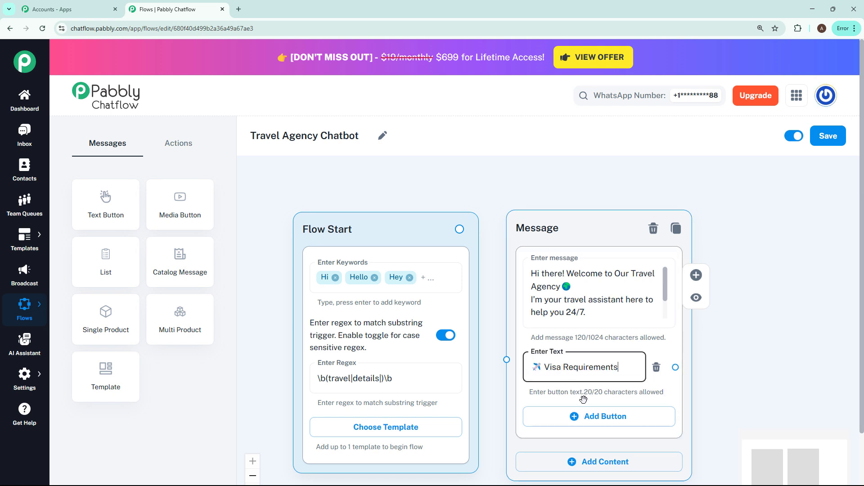
# - Add two more buttons labelled "Cancellation Policy" and "Others" to the greeting message
pyautogui.click(584, 418)
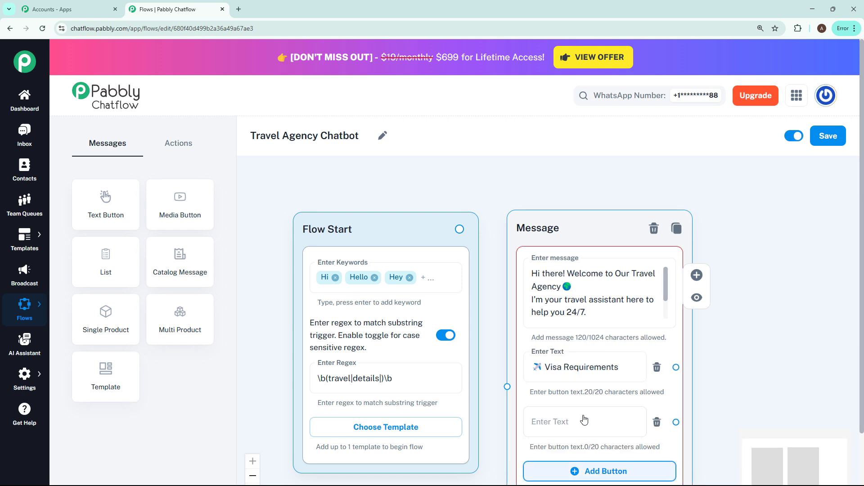
pyautogui.click(578, 422)
pyautogui.write('Cancellation Policy')
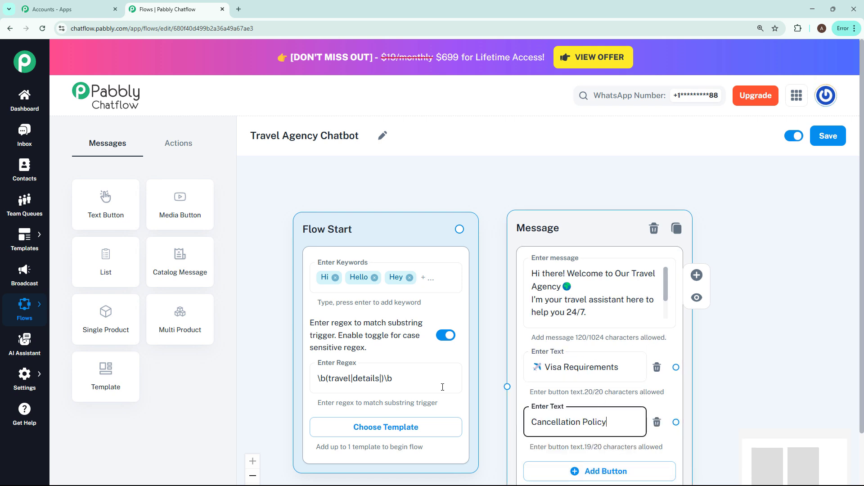
pyautogui.scroll(-3, 765, 365)
pyautogui.moveTo(770, 356); pyautogui.dragTo(675, 287)
pyautogui.click(542, 380)
pyautogui.write('O')
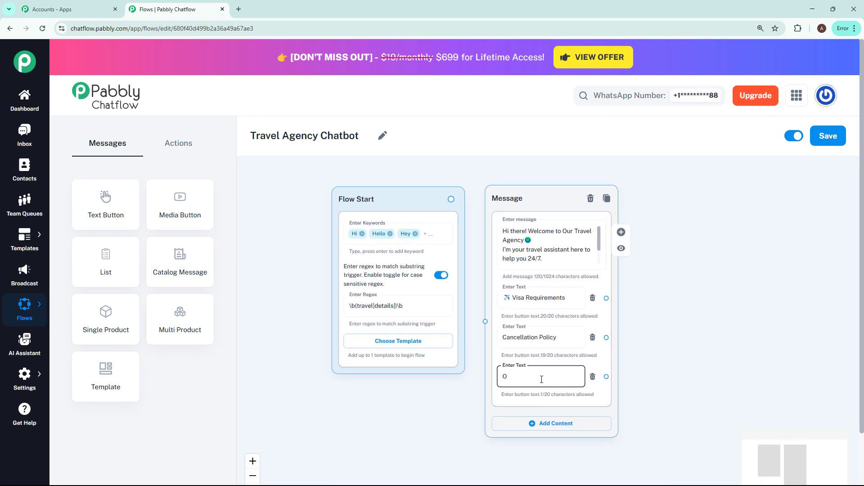
pyautogui.write('thers')
# - Connect the Flow Start node to the greeting message
pyautogui.click(450, 201)
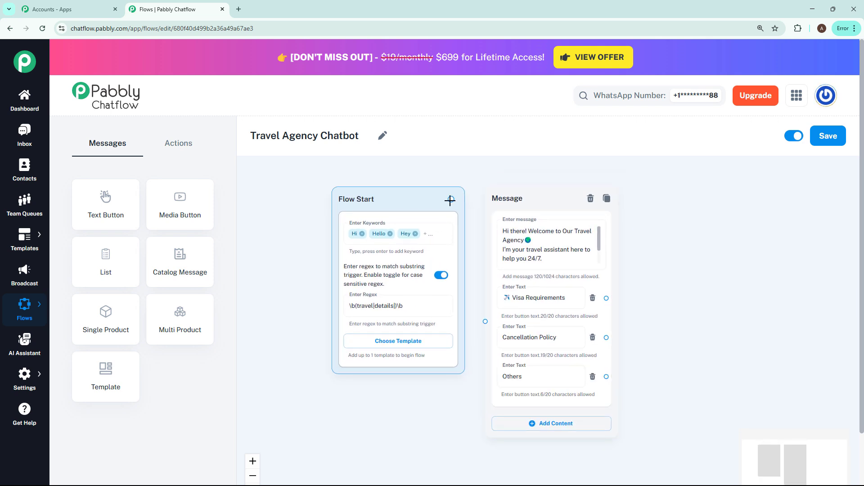
pyautogui.moveTo(482, 319); pyautogui.dragTo(485, 321)
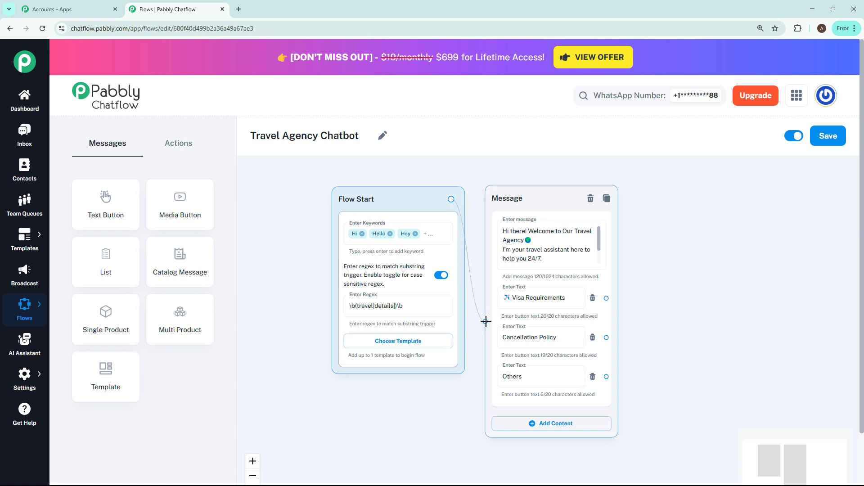
pyautogui.click(619, 248)
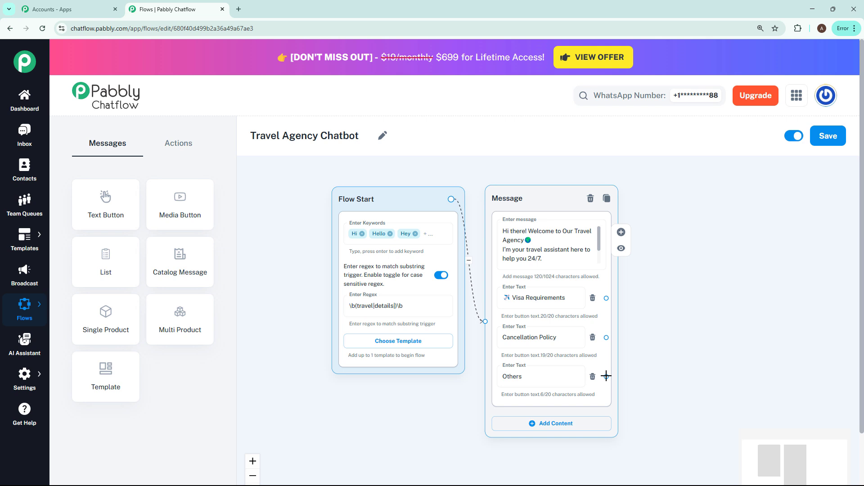
# - Link the Others button to a new Text Button message saying an agent will reply shortly, with support hours 10 AM–7 PM (Mon–Sat)
pyautogui.moveTo(606, 377); pyautogui.dragTo(757, 311)
pyautogui.click(816, 400)
pyautogui.click(771, 344)
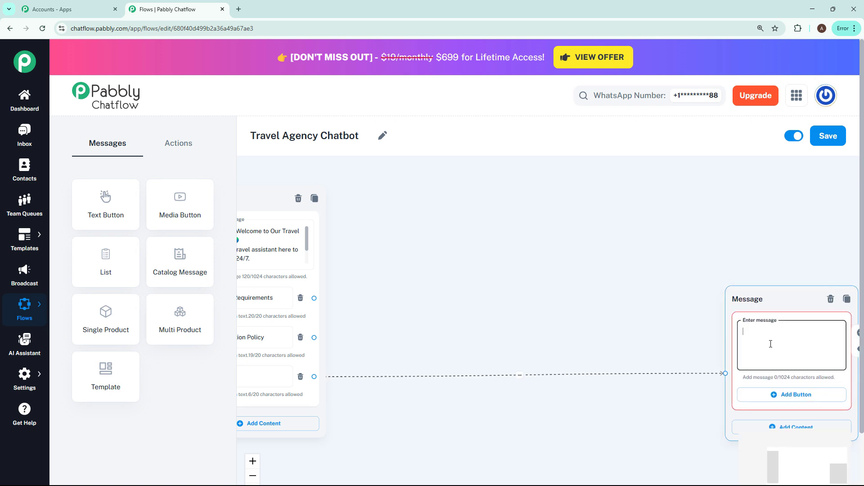
pyautogui.hotkey('ctrl', 'v')
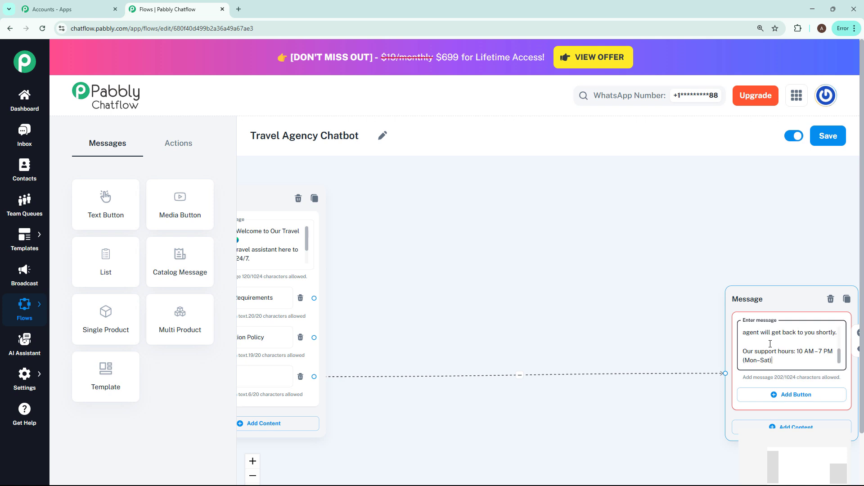
pyautogui.scroll(3, 838, 333)
pyautogui.moveTo(838, 333); pyautogui.dragTo(839, 356)
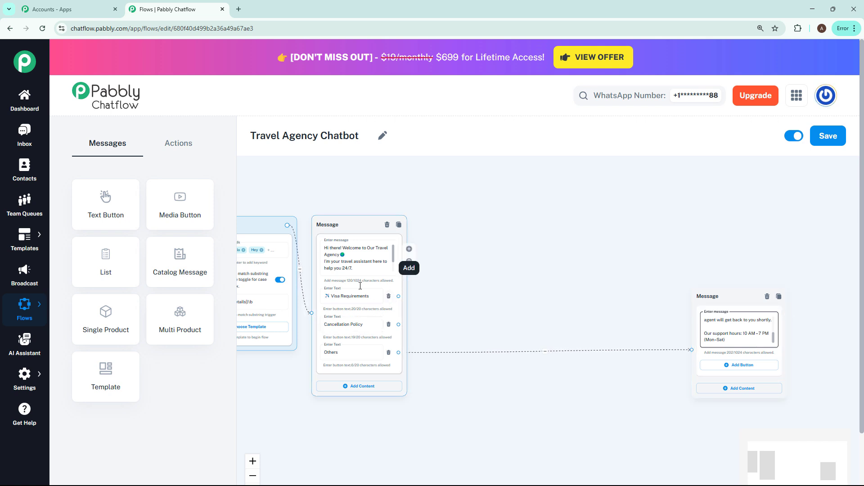
# - Add an Ask Question node with the "✈️ Visa Information:" message asking for a reply with the country name, and save the flow
pyautogui.click(197, 148)
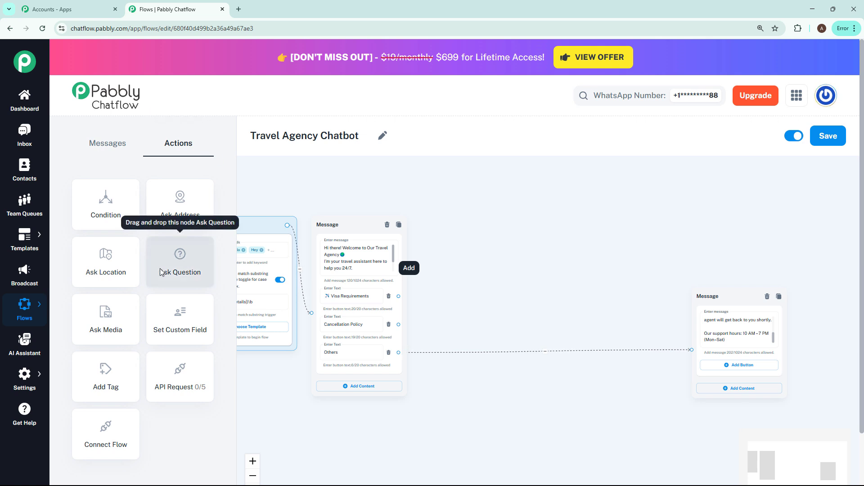
pyautogui.moveTo(194, 280); pyautogui.dragTo(469, 189)
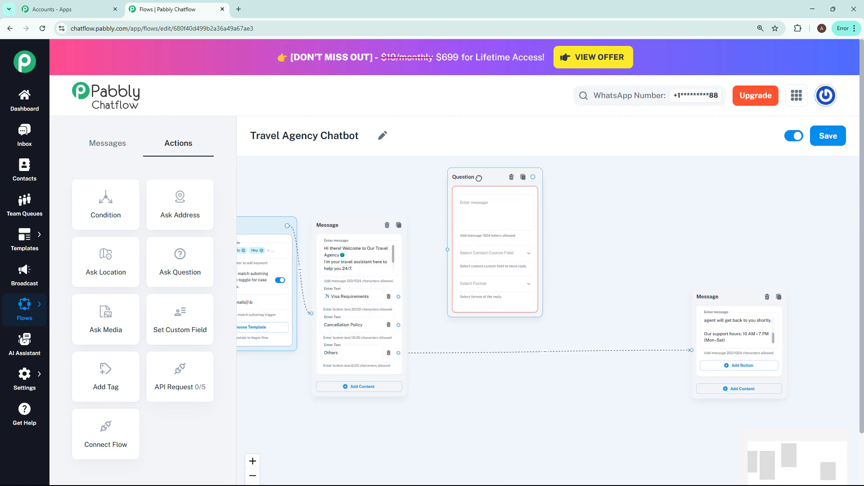
pyautogui.click(484, 215)
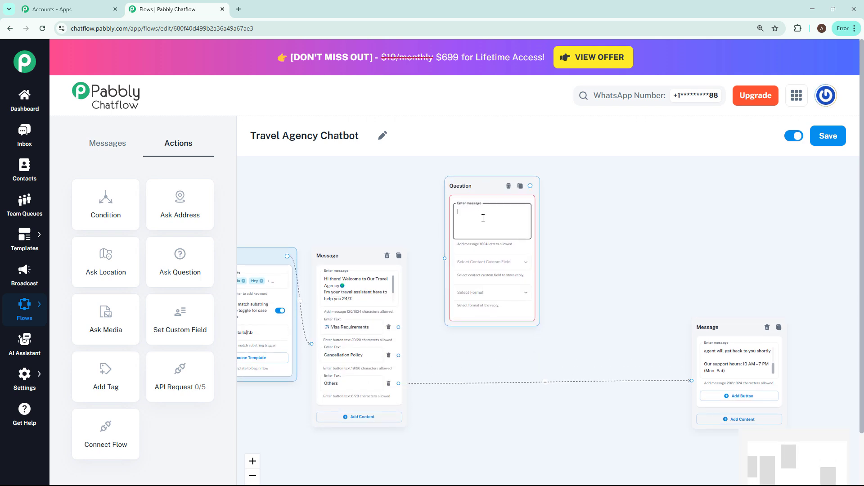
pyautogui.hotkey('ctrl', 'v')
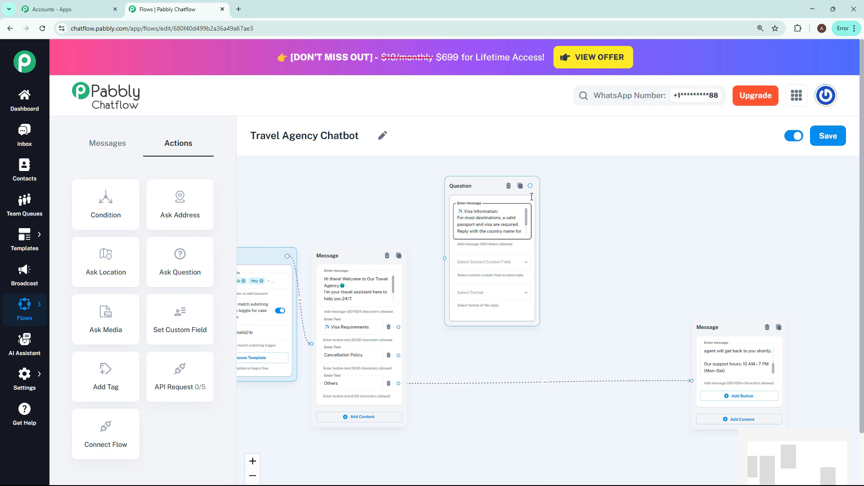
pyautogui.moveTo(529, 221); pyautogui.dragTo(528, 229)
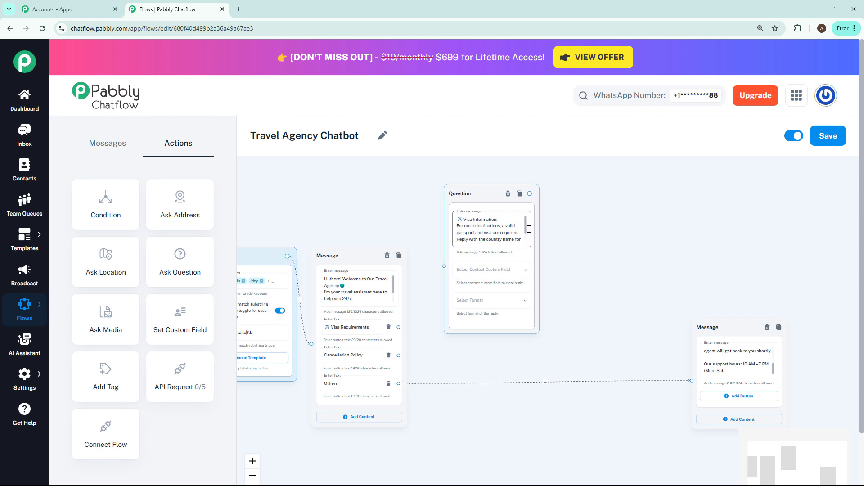
pyautogui.click(529, 229)
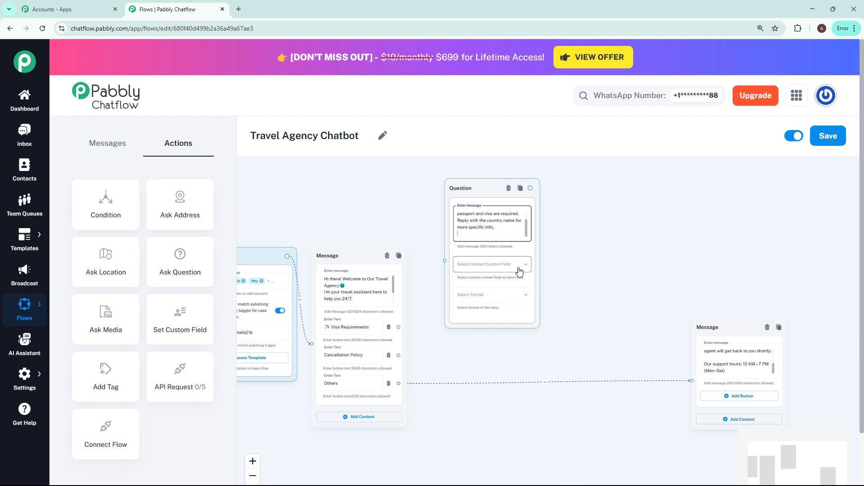
pyautogui.click(828, 135)
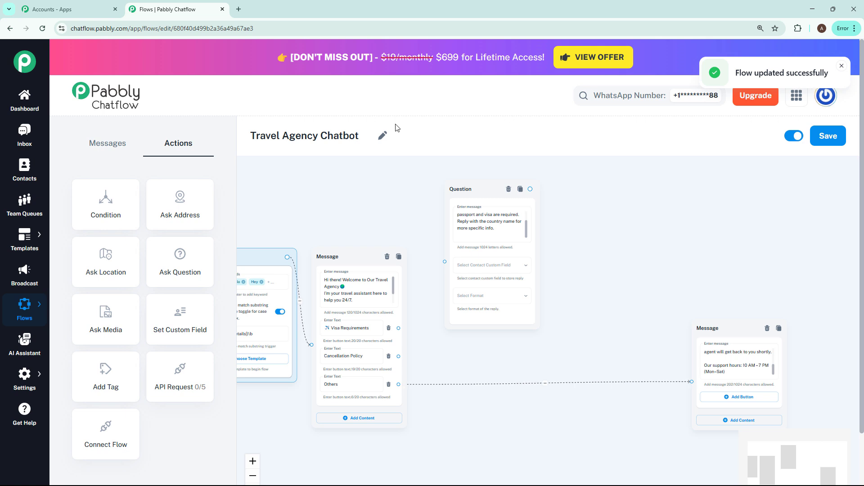
# - Examine the existing contact custom fields in the settings
pyautogui.moveTo(30, 382)
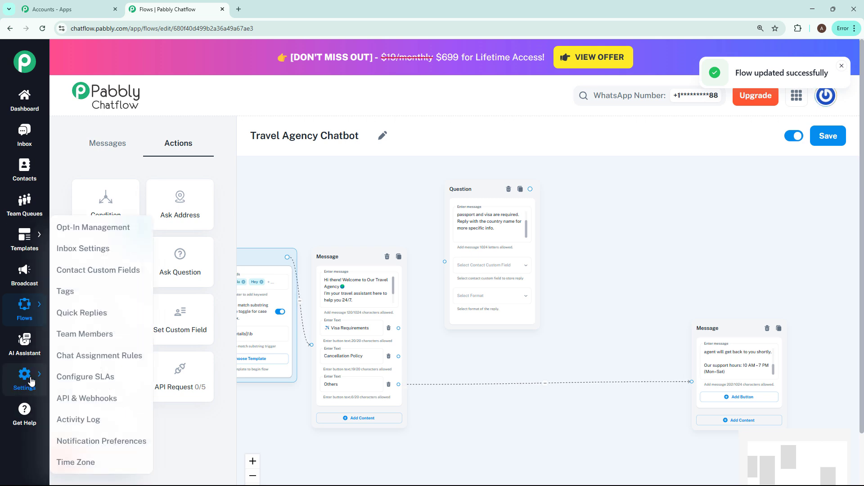
pyautogui.click(76, 275)
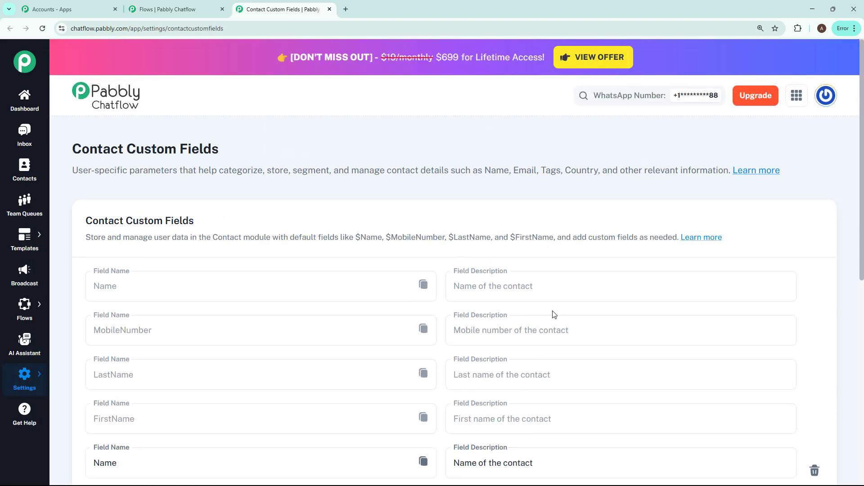
pyautogui.scroll(-3, 440, 276)
pyautogui.scroll(-5, 441, 278)
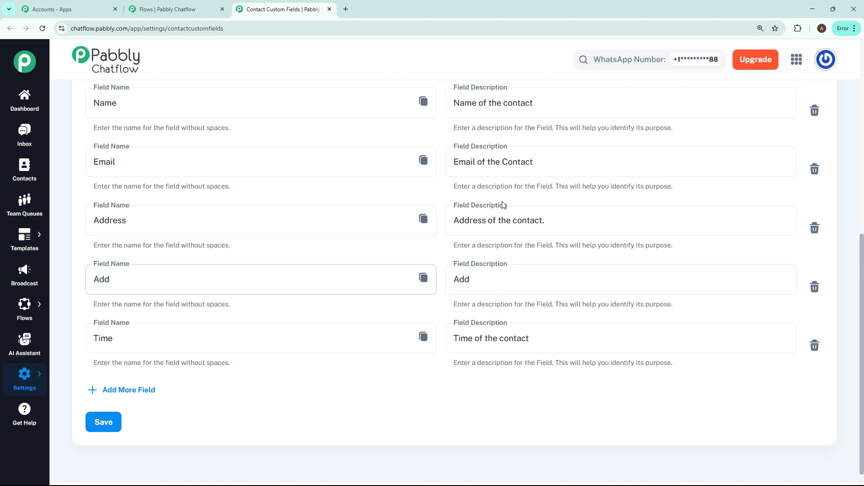
pyautogui.click(123, 391)
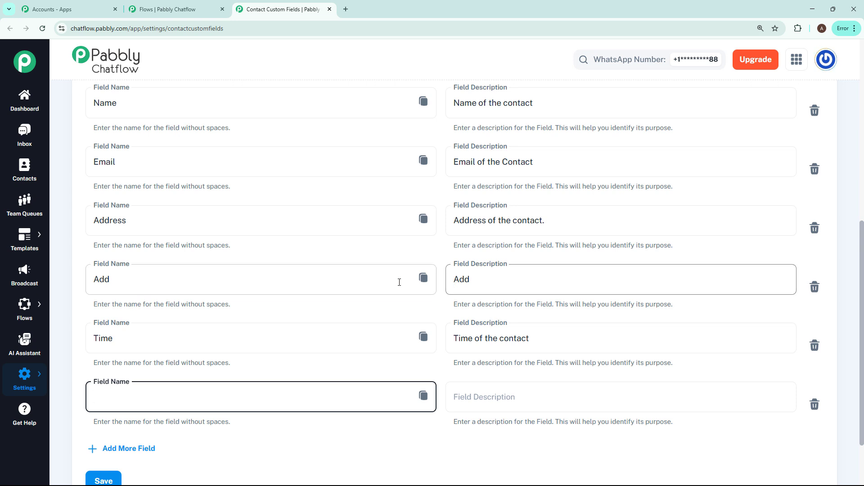
pyautogui.click(814, 404)
pyautogui.click(477, 287)
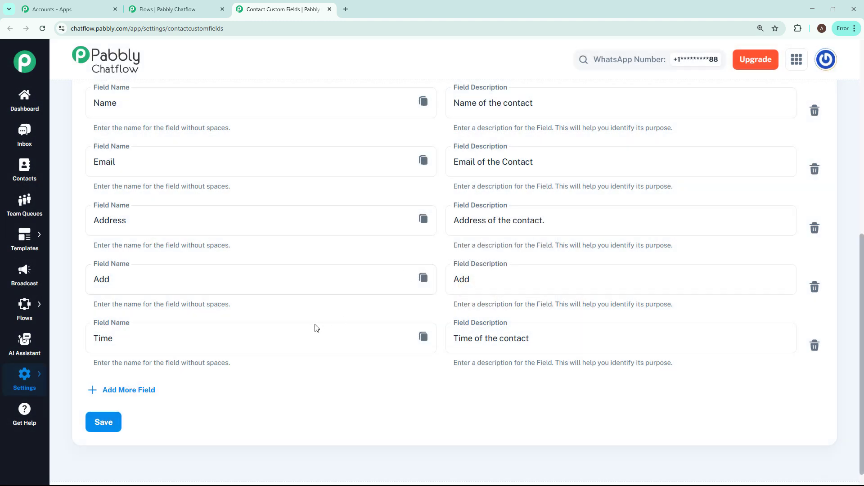
# - Back in the flow, store the Question's reply in the Add custom field with Text format, and connect the Visa Requirements button to it
pyautogui.scroll(1, 693, 369)
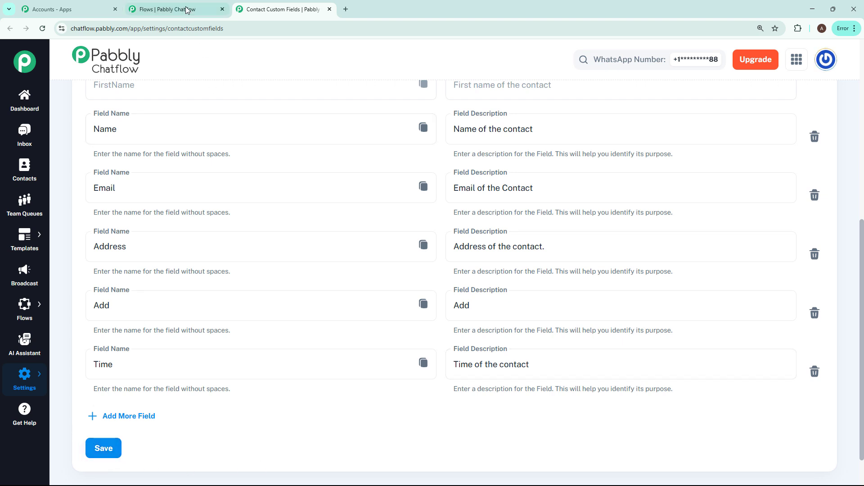
pyautogui.click(329, 9)
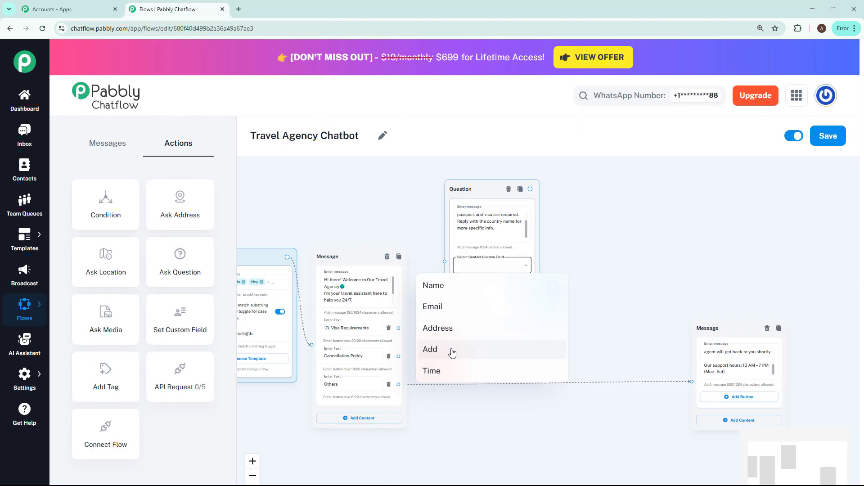
pyautogui.click(451, 351)
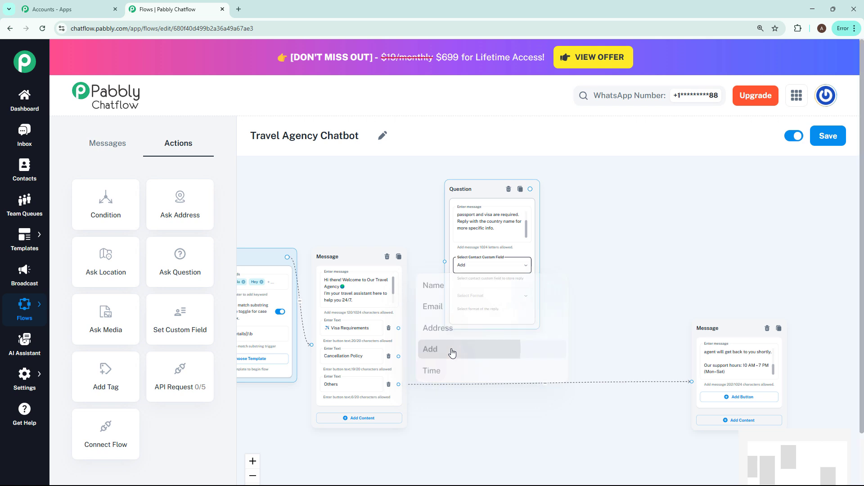
pyautogui.click(495, 302)
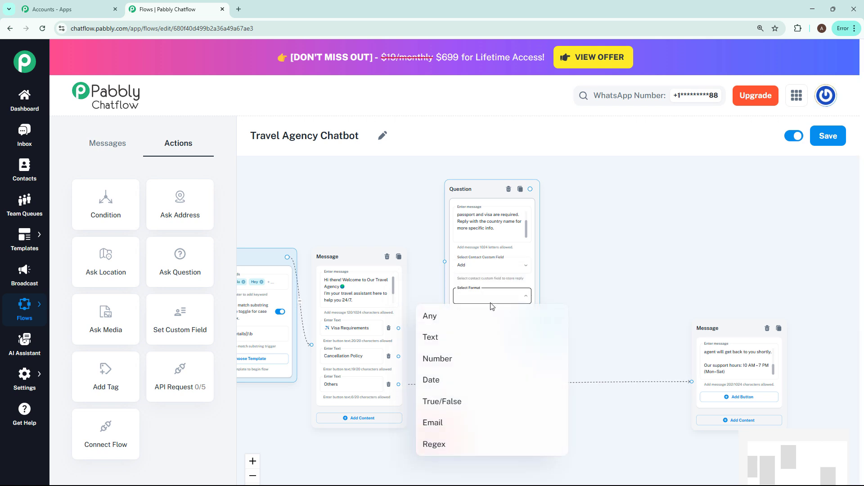
pyautogui.click(458, 344)
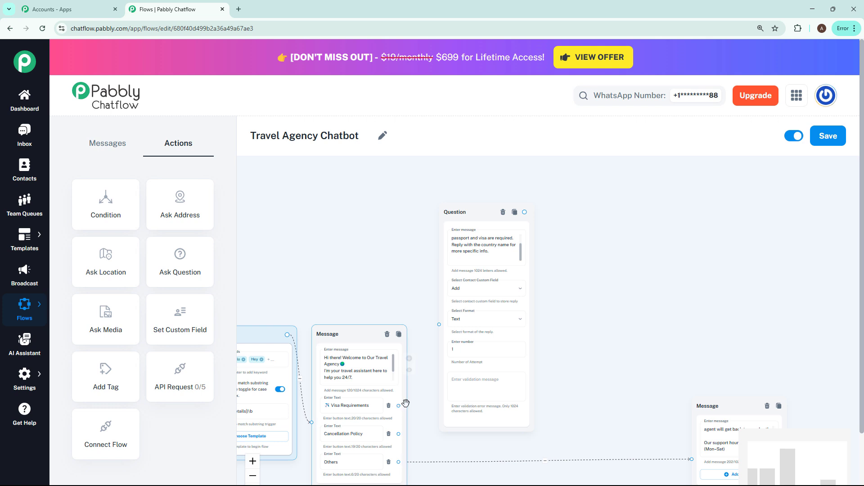
pyautogui.moveTo(399, 405); pyautogui.dragTo(439, 324)
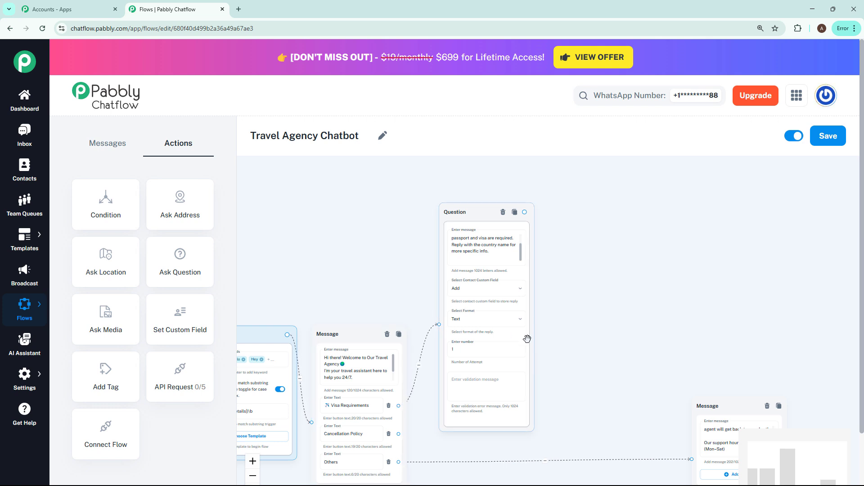
pyautogui.moveTo(597, 353); pyautogui.dragTo(570, 319)
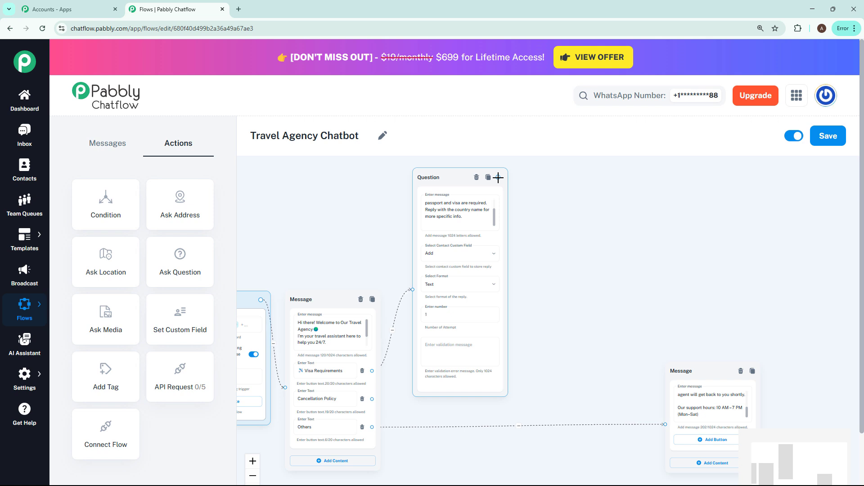
# - Link the Question to a new Text Button message with the "Visa Info for $Add" text ending in "Do you need help with anything else?"
pyautogui.moveTo(499, 177); pyautogui.dragTo(554, 198)
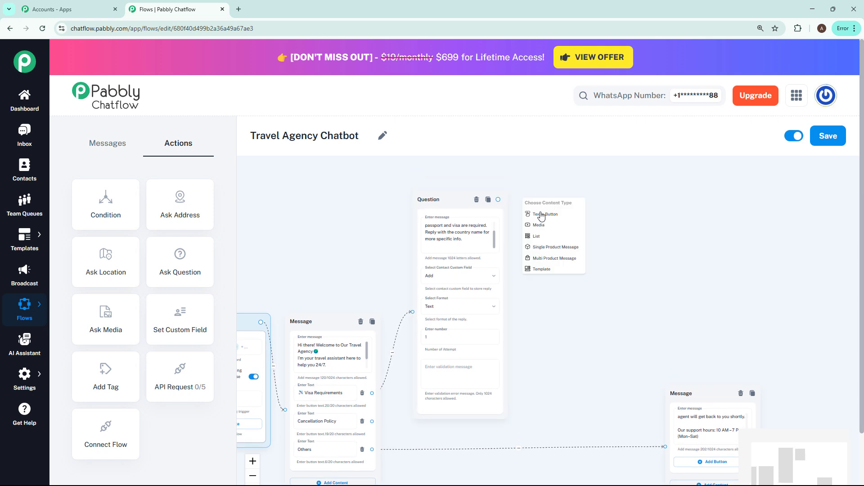
pyautogui.click(541, 215)
pyautogui.click(561, 224)
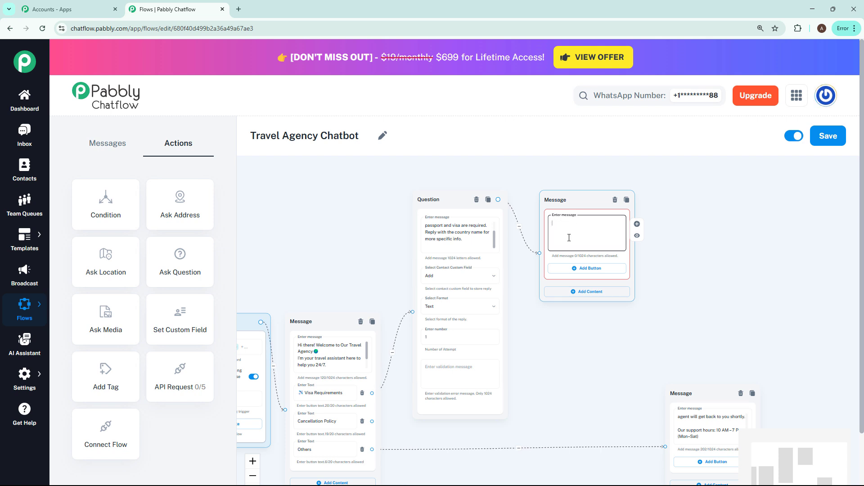
pyautogui.hotkey('ctrl', 'v')
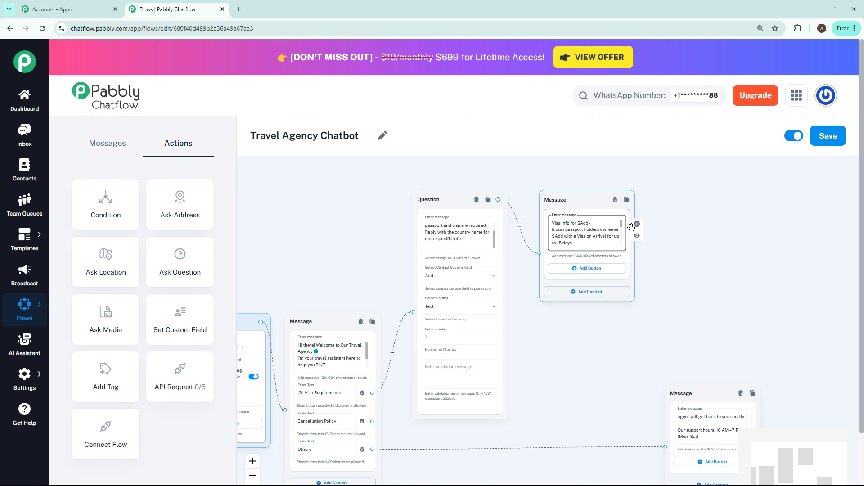
pyautogui.moveTo(622, 226); pyautogui.dragTo(620, 246)
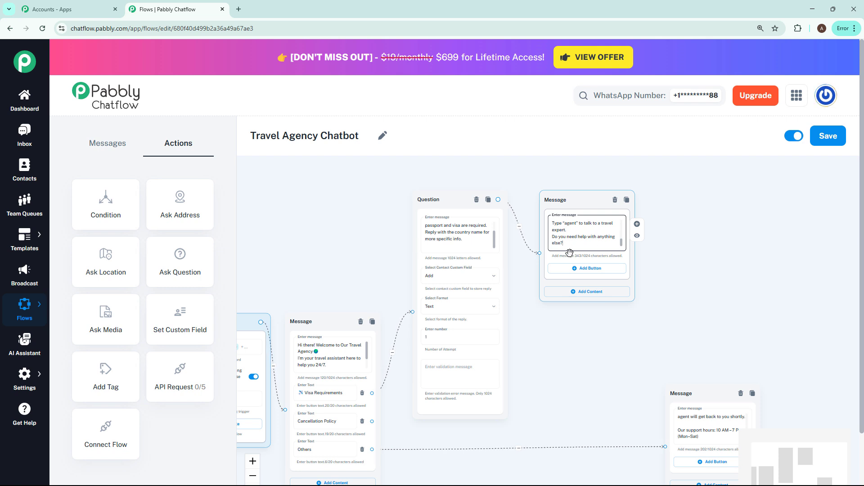
# - Add "Yes" and "No" buttons to the visa info message
pyautogui.click(585, 268)
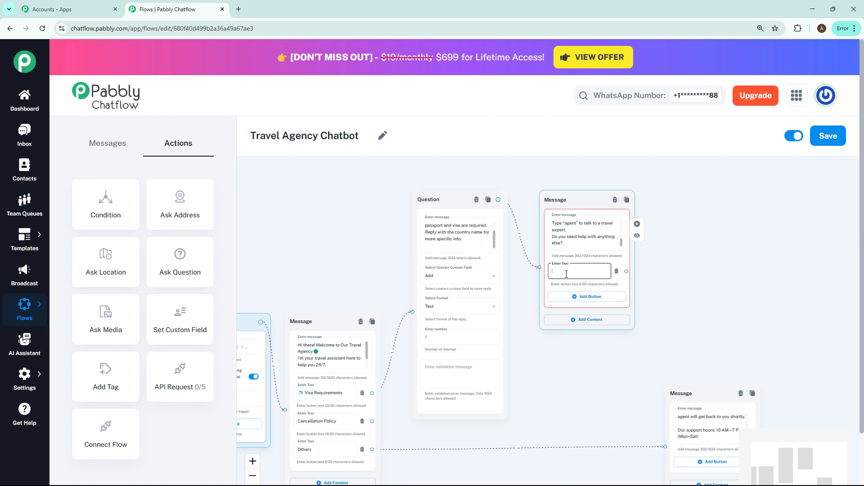
pyautogui.write('Yes')
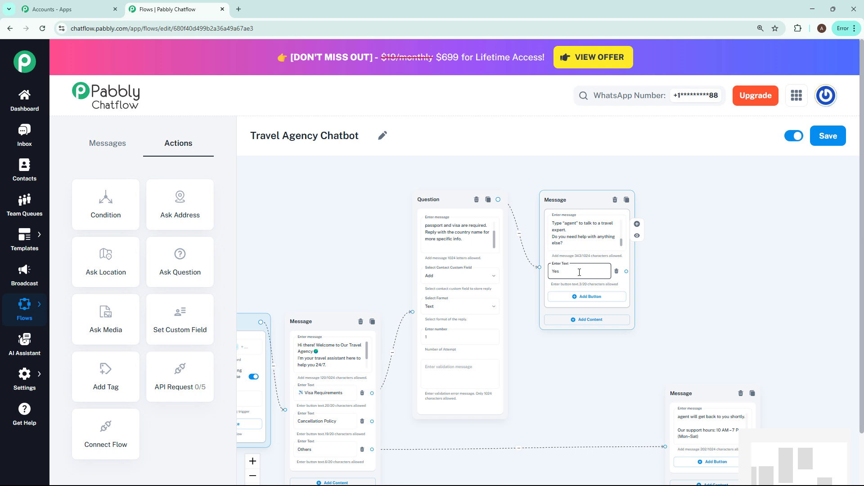
pyautogui.click(587, 296)
pyautogui.write('No')
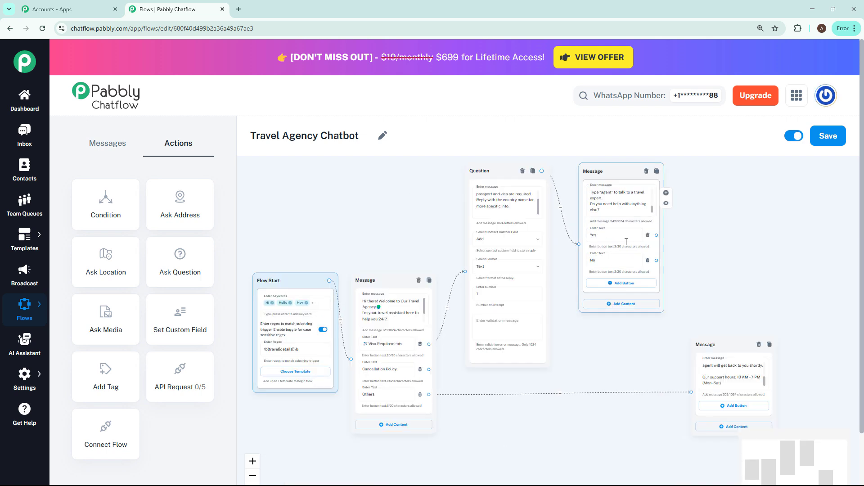
# - Link the visa info message's Yes button to the support message and its No button to a new Text Button message starting "Glad we could help you"
pyautogui.moveTo(656, 234); pyautogui.dragTo(692, 393)
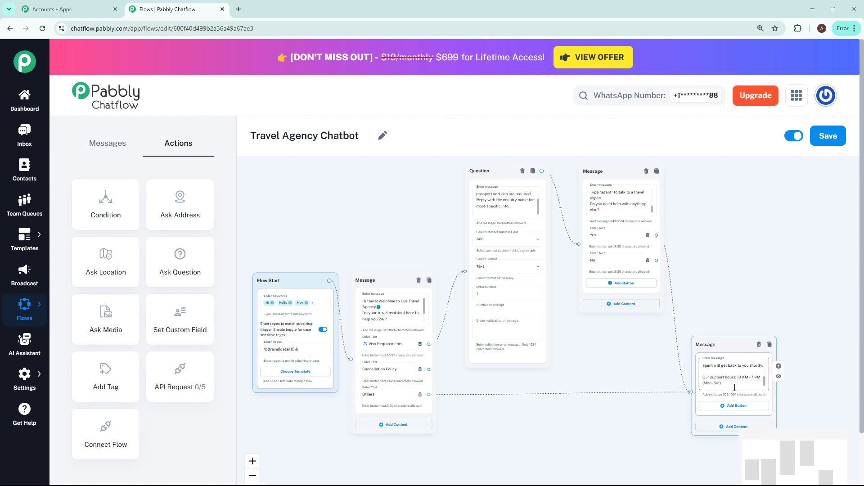
pyautogui.moveTo(676, 271); pyautogui.dragTo(709, 451)
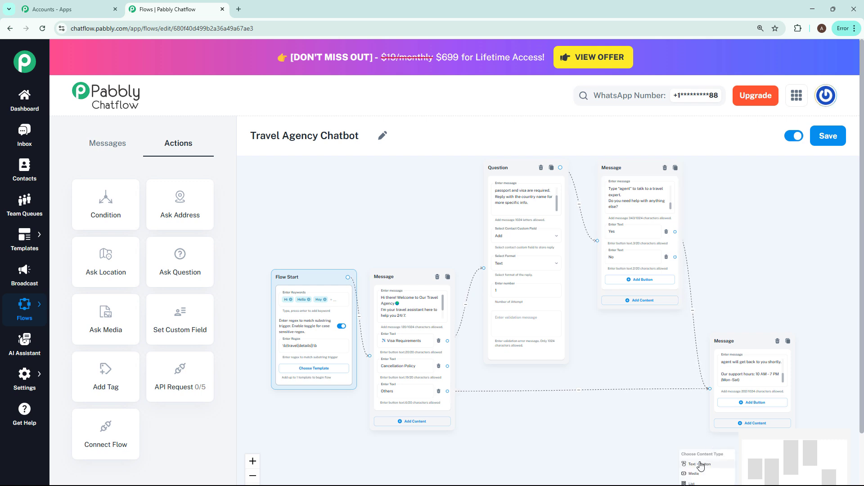
pyautogui.click(701, 465)
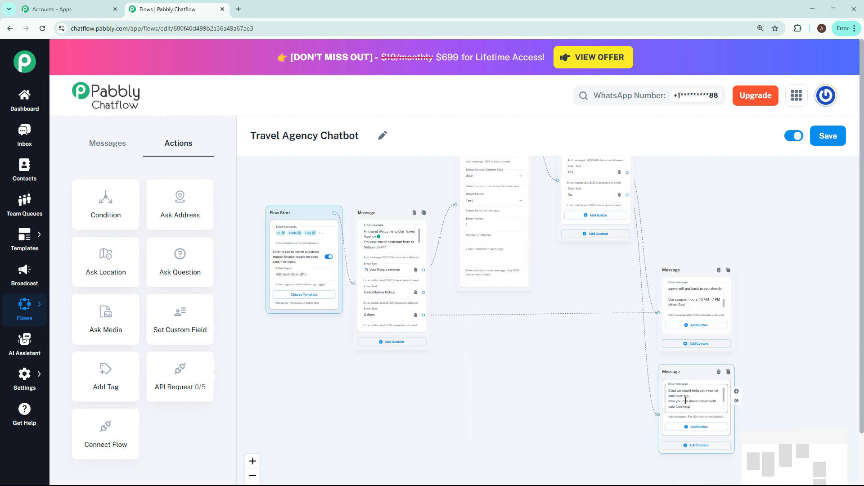
pyautogui.moveTo(726, 398); pyautogui.dragTo(725, 399)
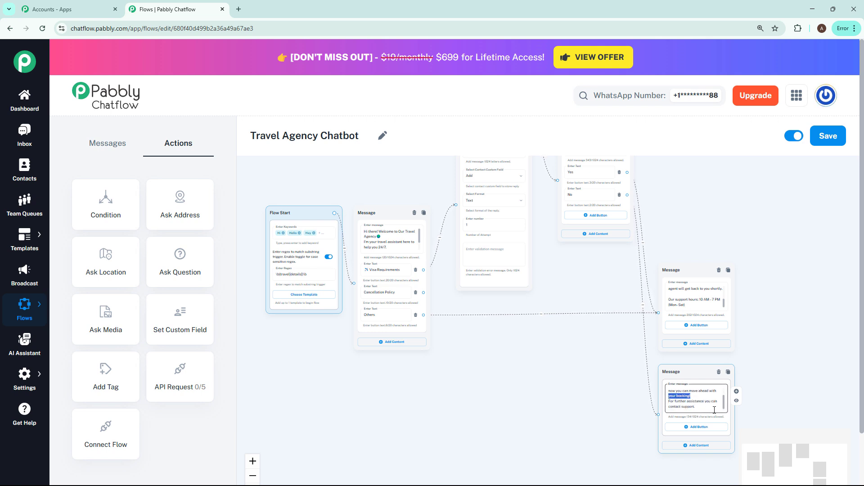
# - Add a "Contact Support" button to the "Glad we could help you" message and link it to the support hours message
pyautogui.click(702, 428)
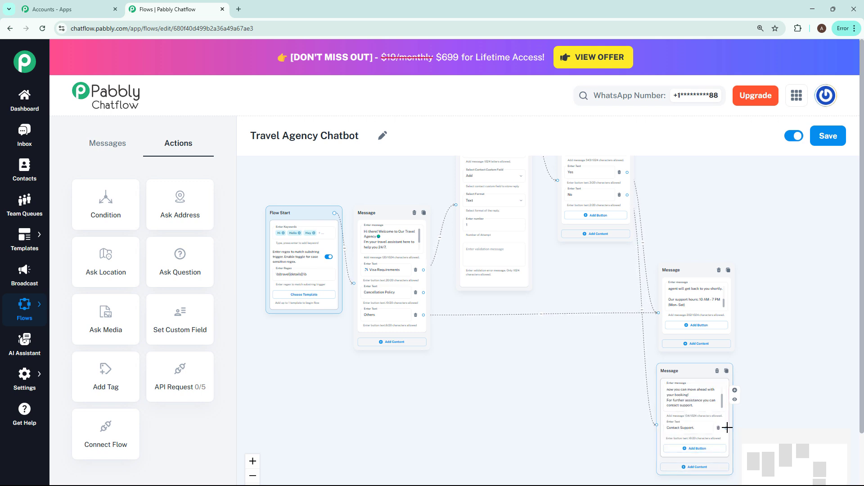
pyautogui.moveTo(726, 428); pyautogui.dragTo(653, 318)
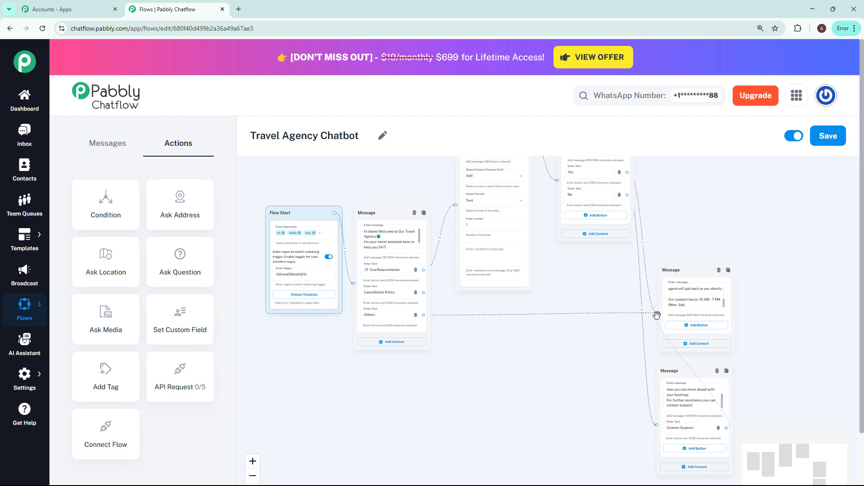
pyautogui.moveTo(656, 315); pyautogui.dragTo(657, 313)
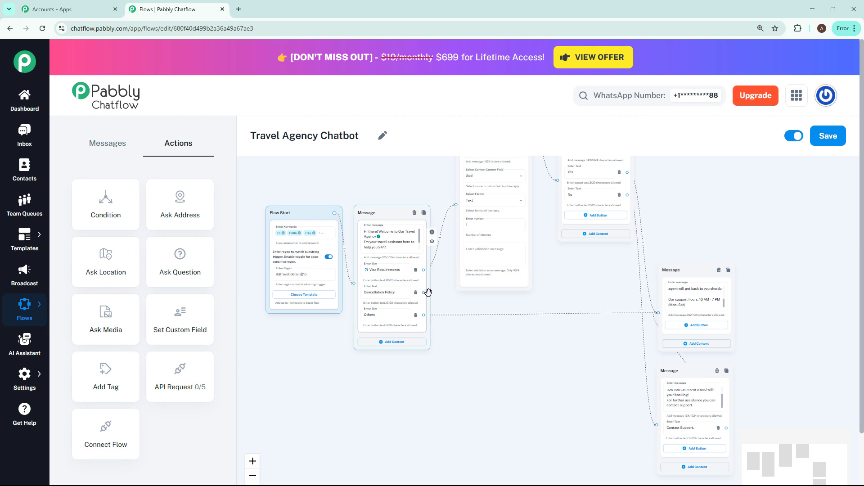
# - Link the Cancellation Policy button to a new Text Button message with the cancellation terms, ending in "Do you need help with anything else?"
pyautogui.moveTo(423, 293); pyautogui.dragTo(468, 333)
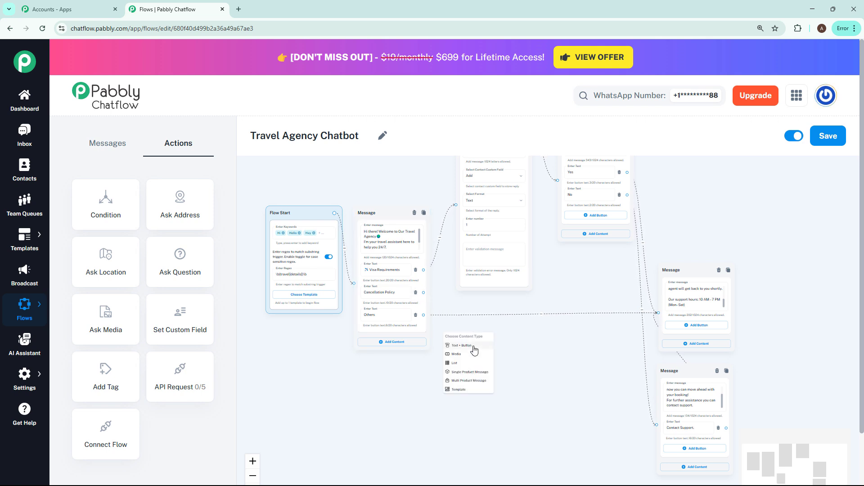
pyautogui.click(474, 350)
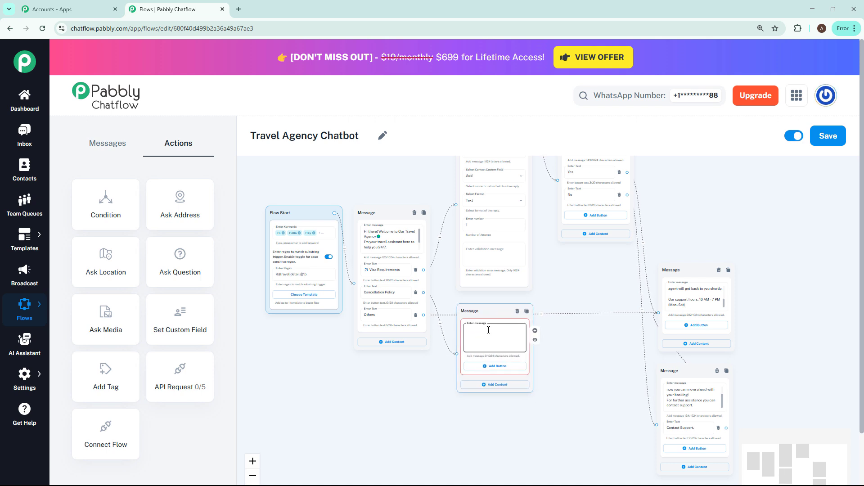
pyautogui.hotkey('ctrl', 'v')
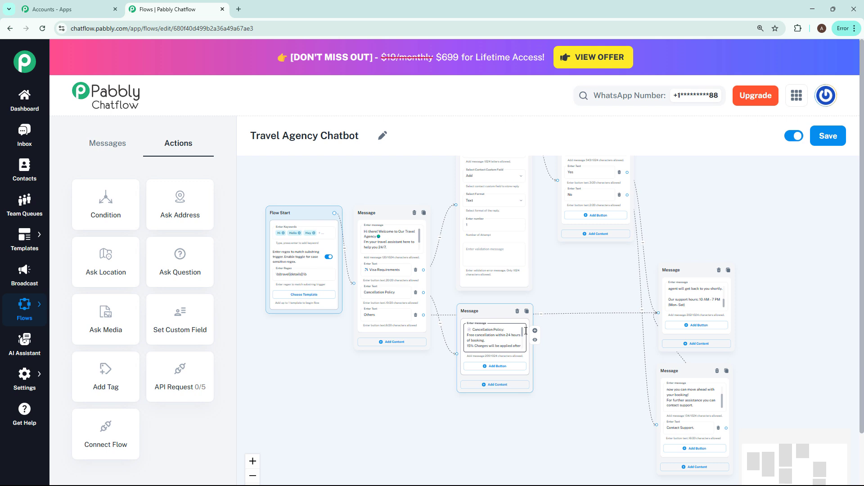
pyautogui.scroll(-2, 525, 331)
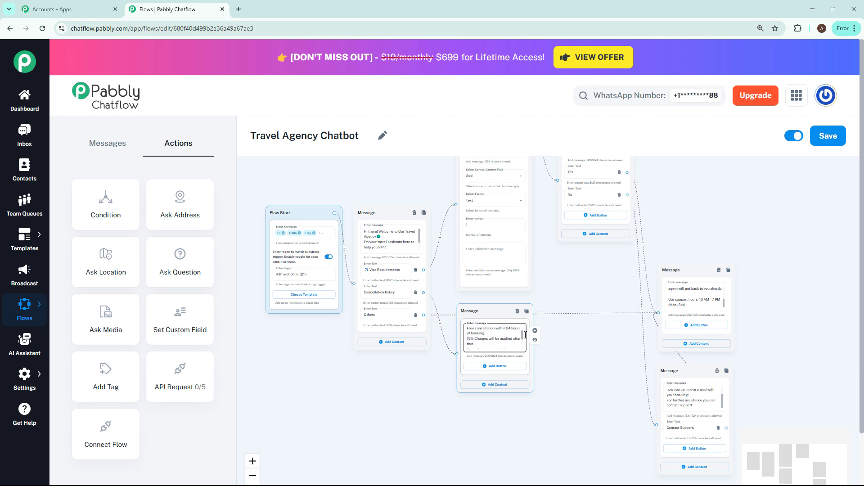
pyautogui.scroll(-3, 525, 335)
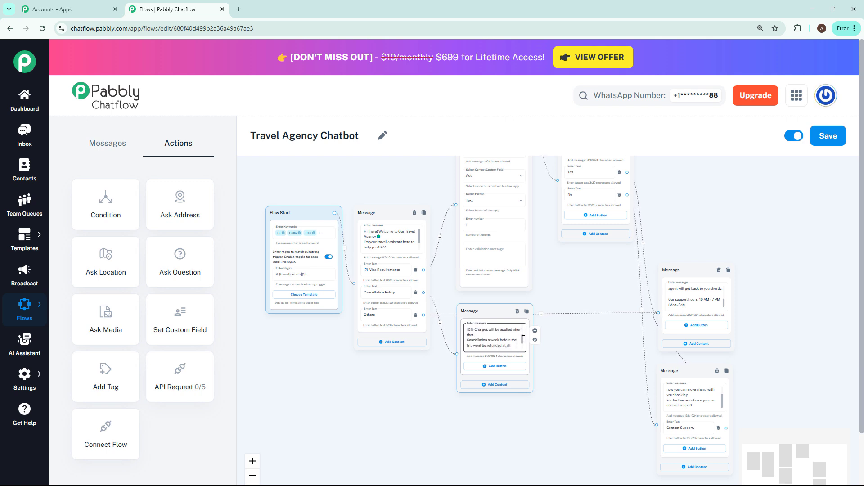
pyautogui.scroll(-3, 523, 339)
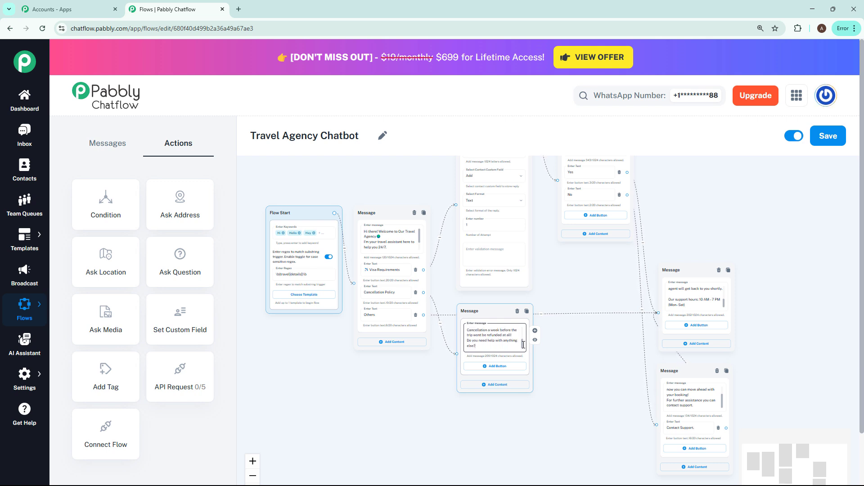
# - Add "Yes" and "No" buttons to the cancellation policy message
pyautogui.click(489, 367)
pyautogui.write('Yes')
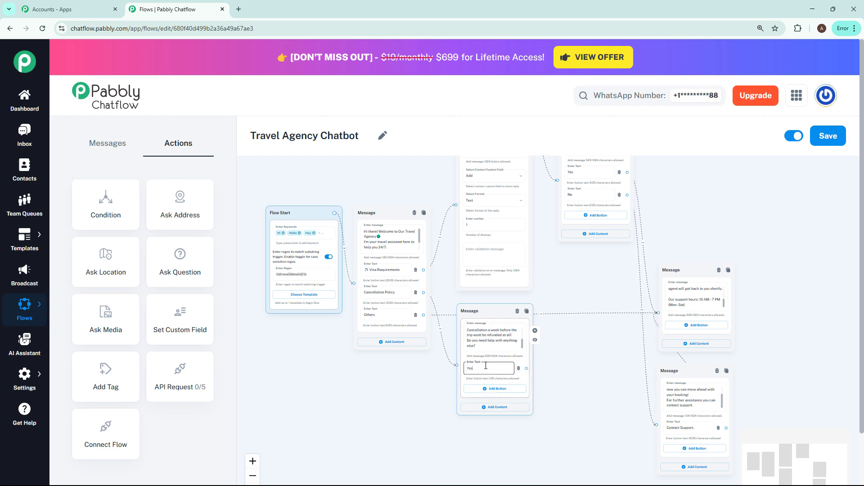
pyautogui.click(471, 389)
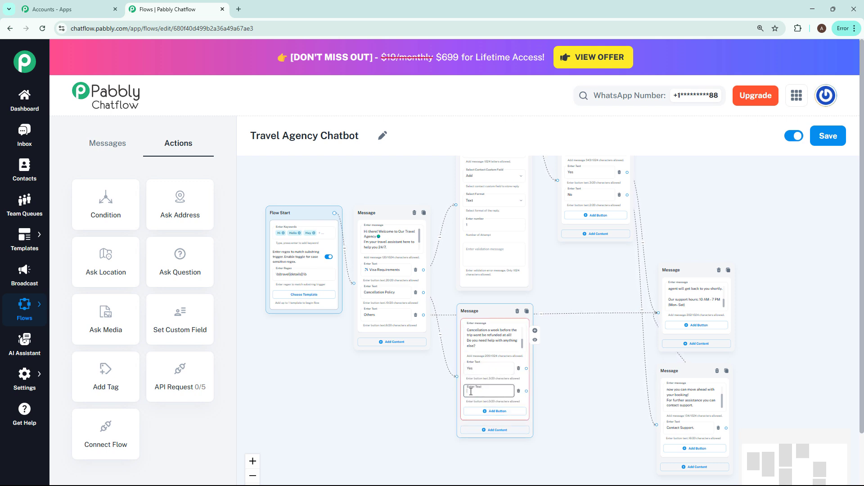
pyautogui.write('No')
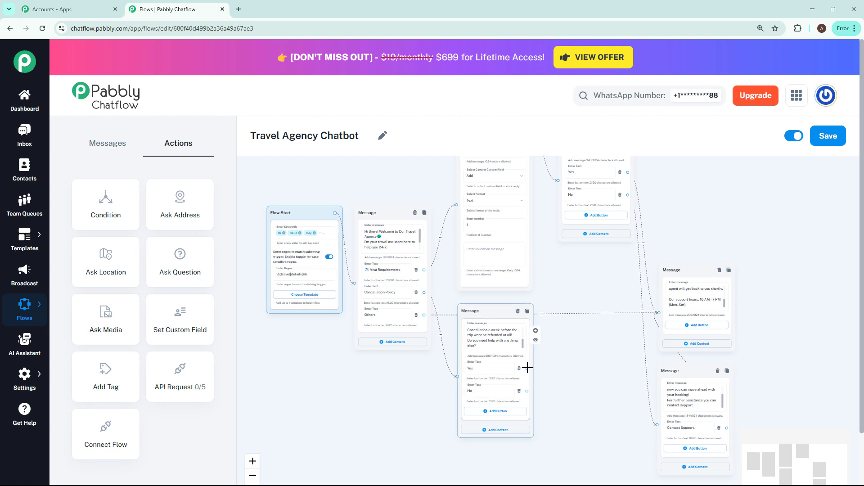
# - Link the cancellation message's Yes button to the support message and No to the "Glad we could help you" message, and save the flow
pyautogui.moveTo(527, 368); pyautogui.dragTo(610, 347)
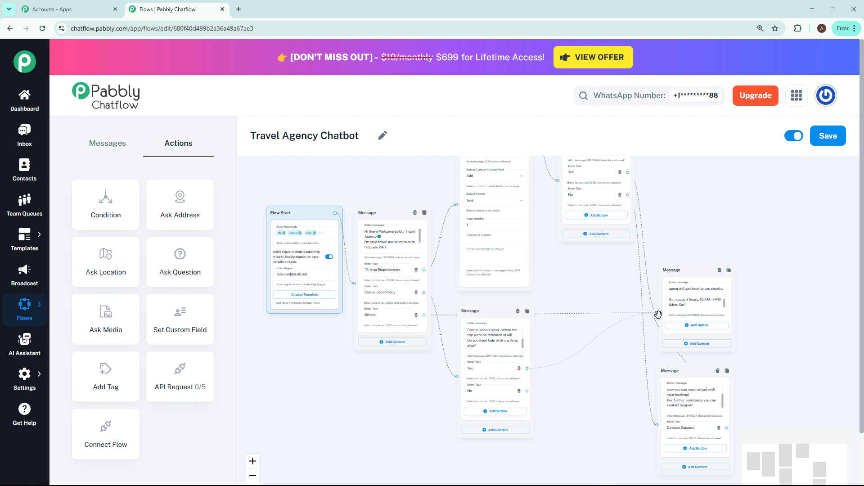
pyautogui.moveTo(658, 313); pyautogui.dragTo(658, 312)
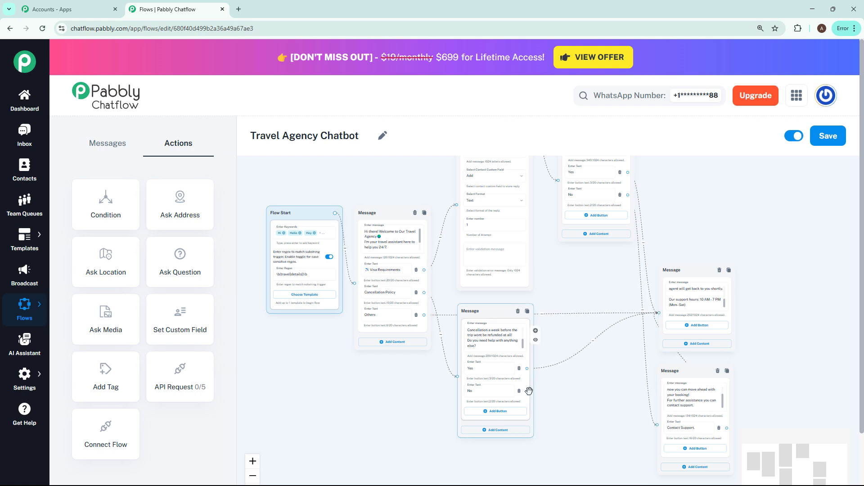
pyautogui.scroll(-3, 702, 256)
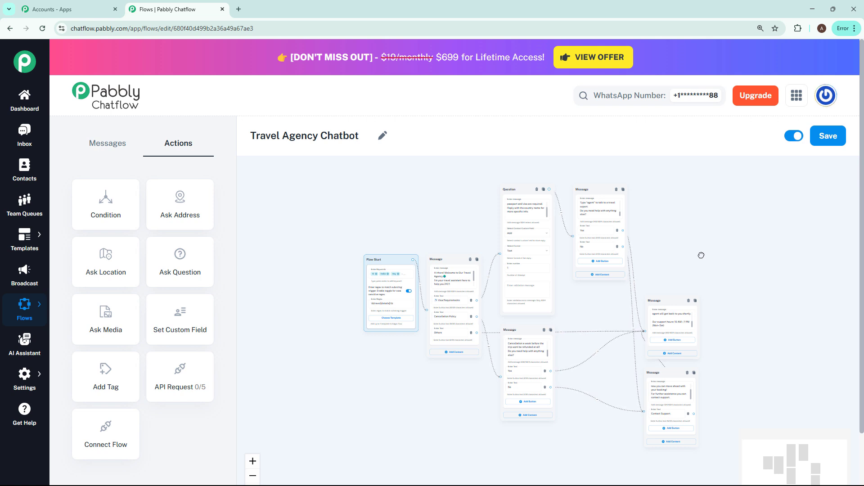
pyautogui.click(834, 140)
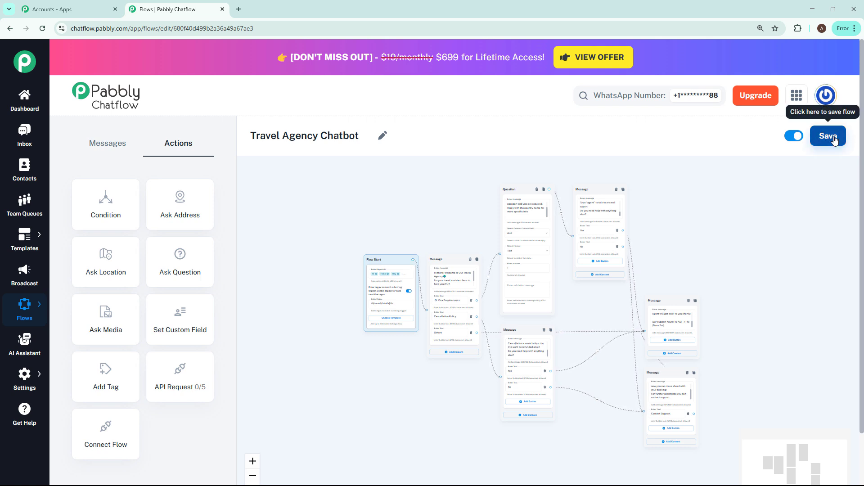